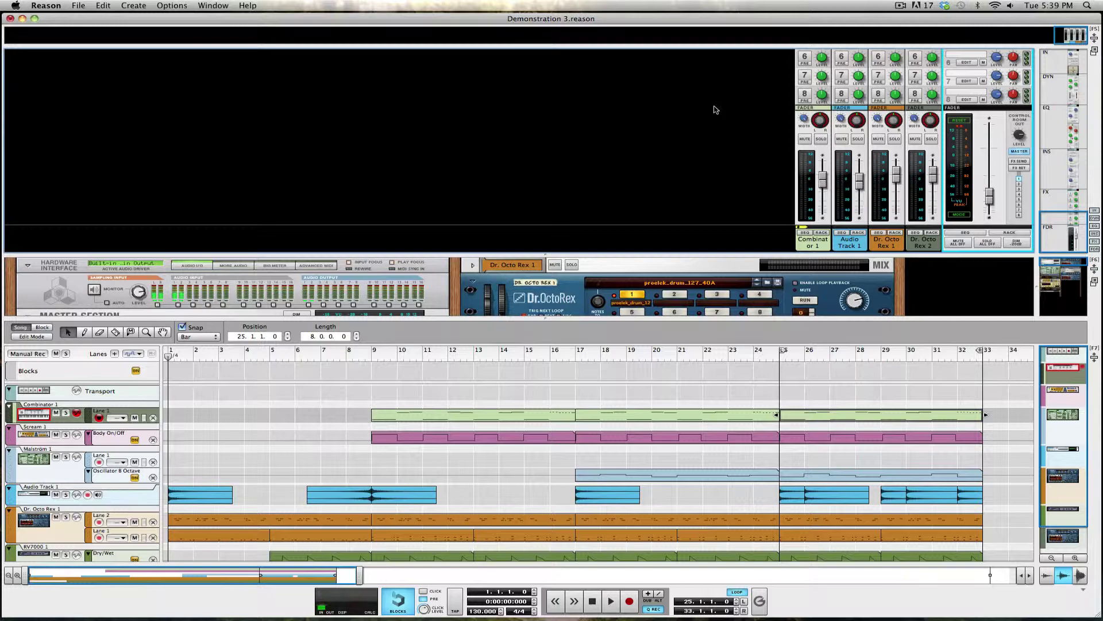
left_click_drag(448, 253, 515, 43)
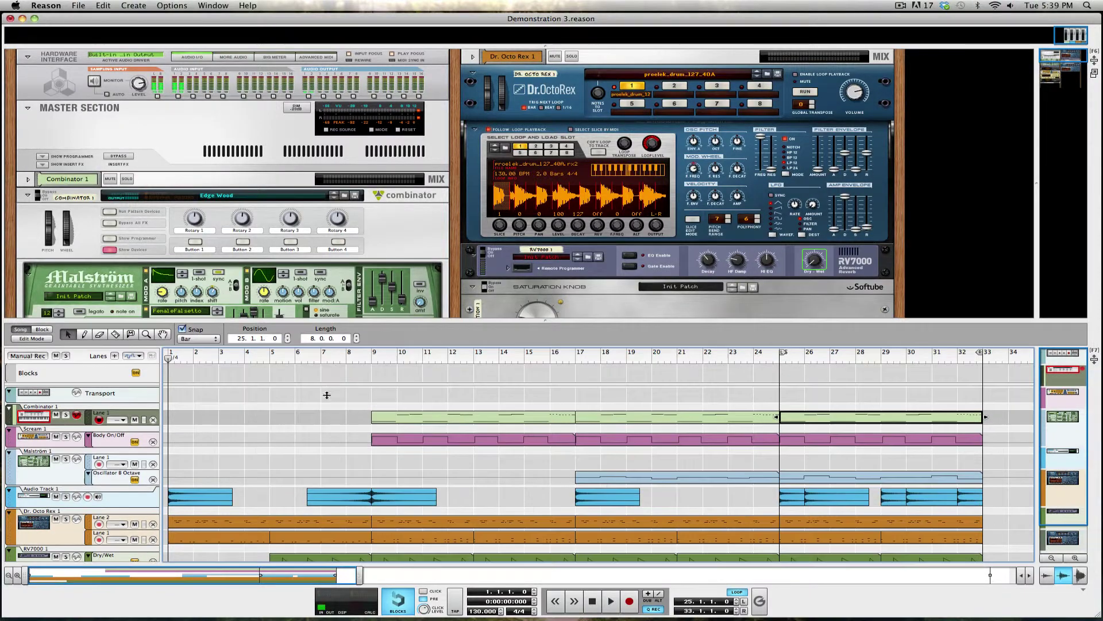
left_click_drag(327, 395, 327, 577)
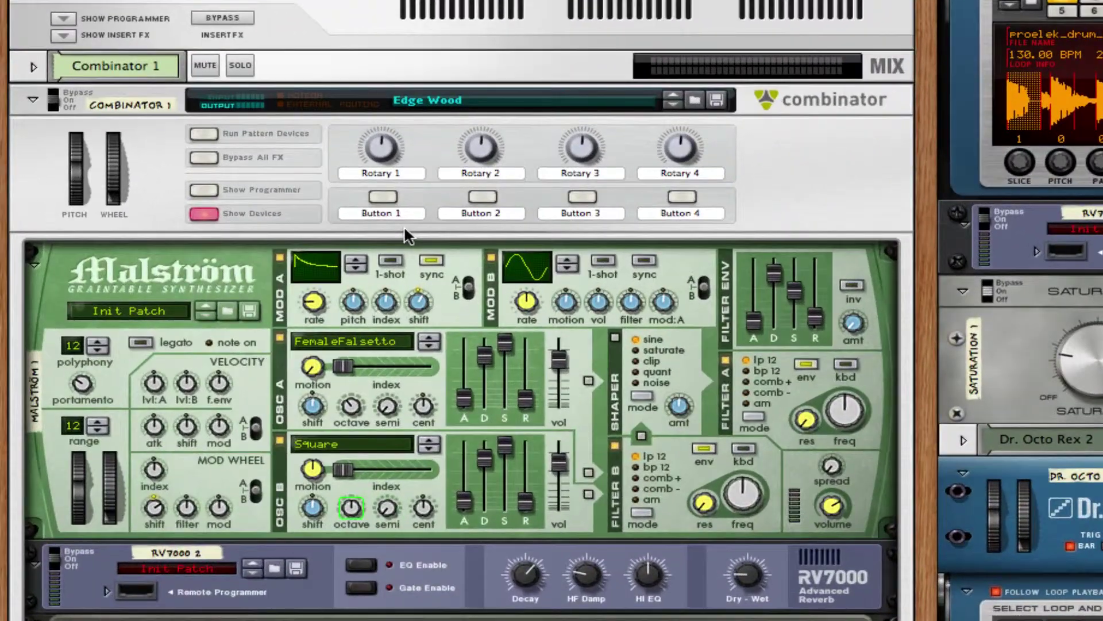
scroll(405, 226, "down", 5)
scroll(618, 274, "down", 3)
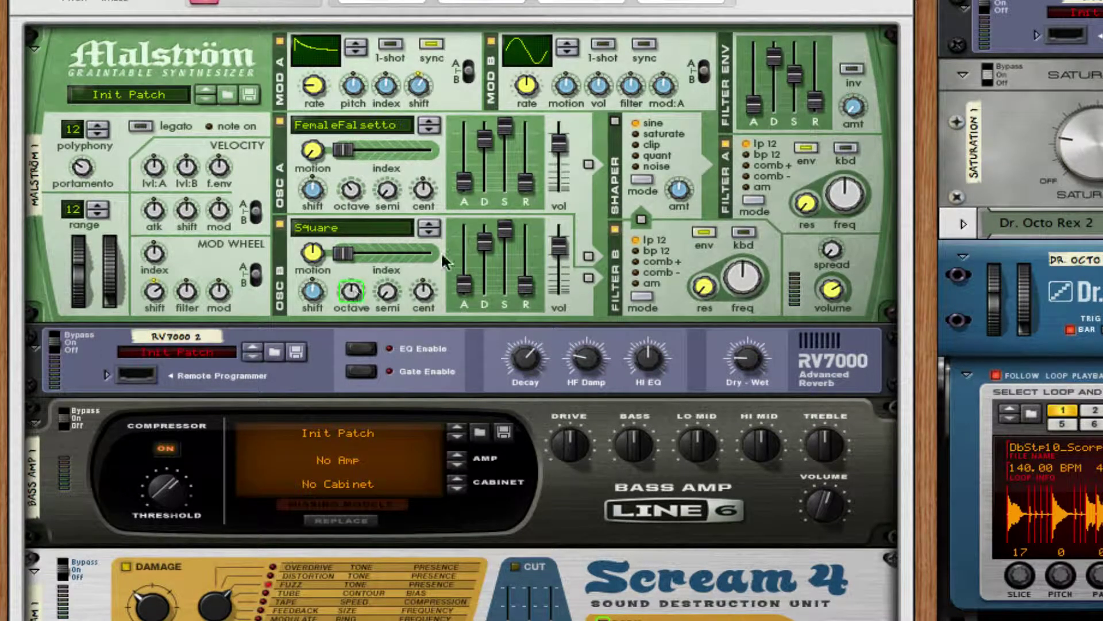
mouse_move(521, 228)
scroll(675, 557, "down", 10)
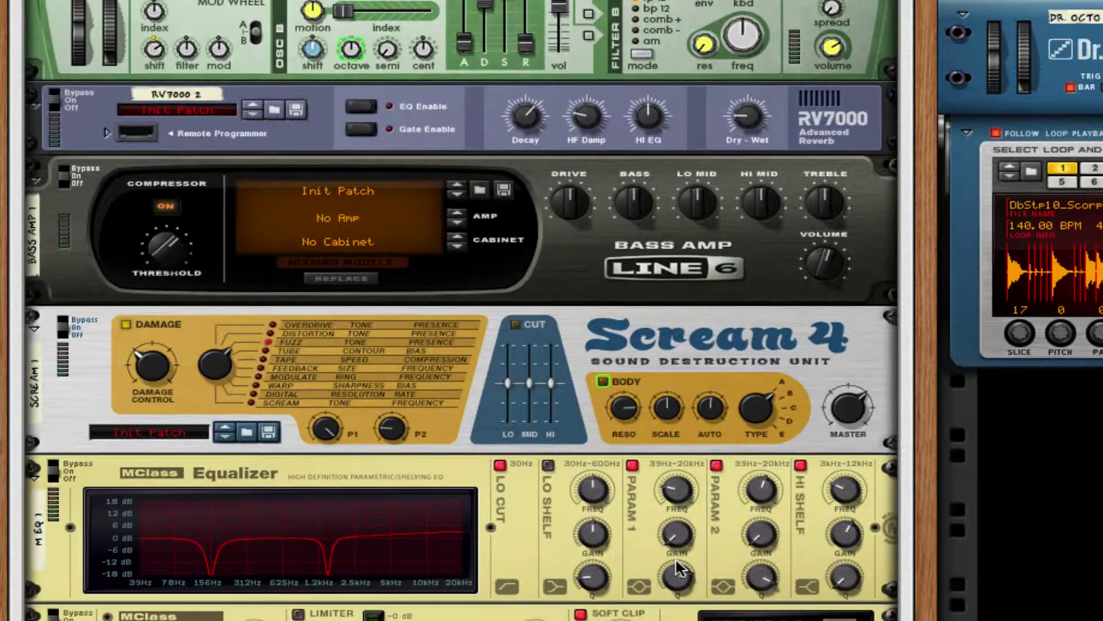
scroll(676, 562, "down", 5)
scroll(676, 562, "up", 6)
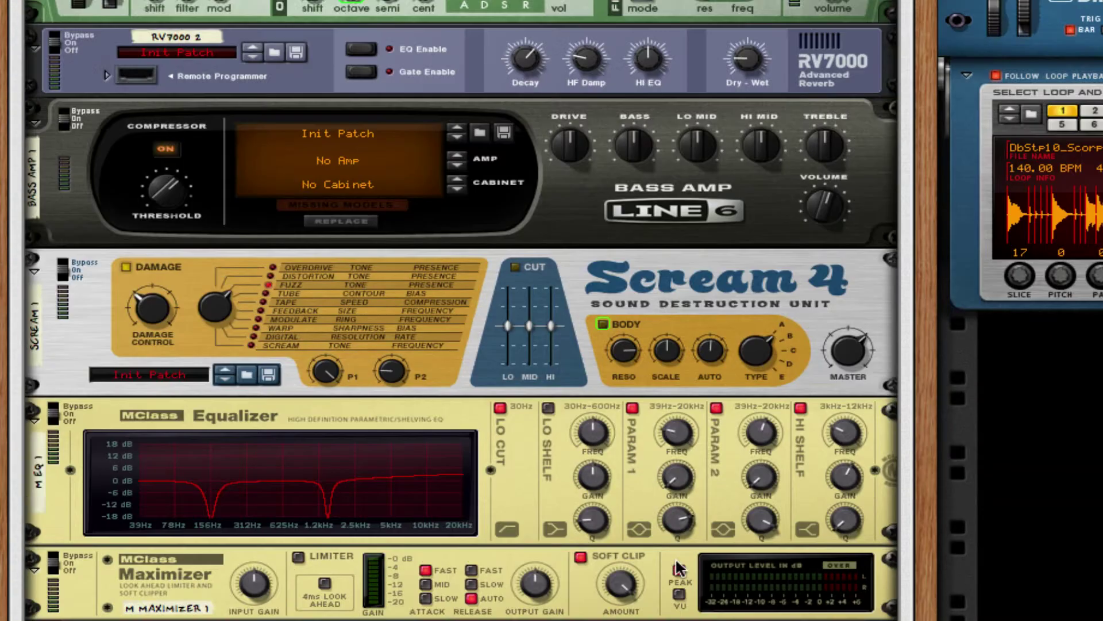
scroll(676, 567, "up", 12)
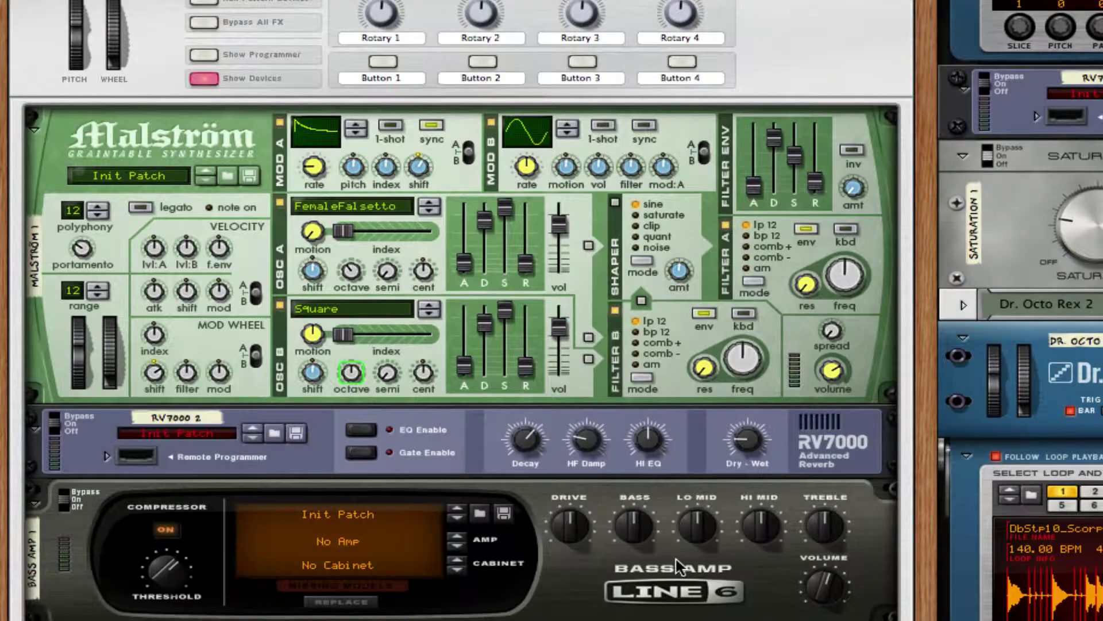
scroll(678, 566, "up", 4)
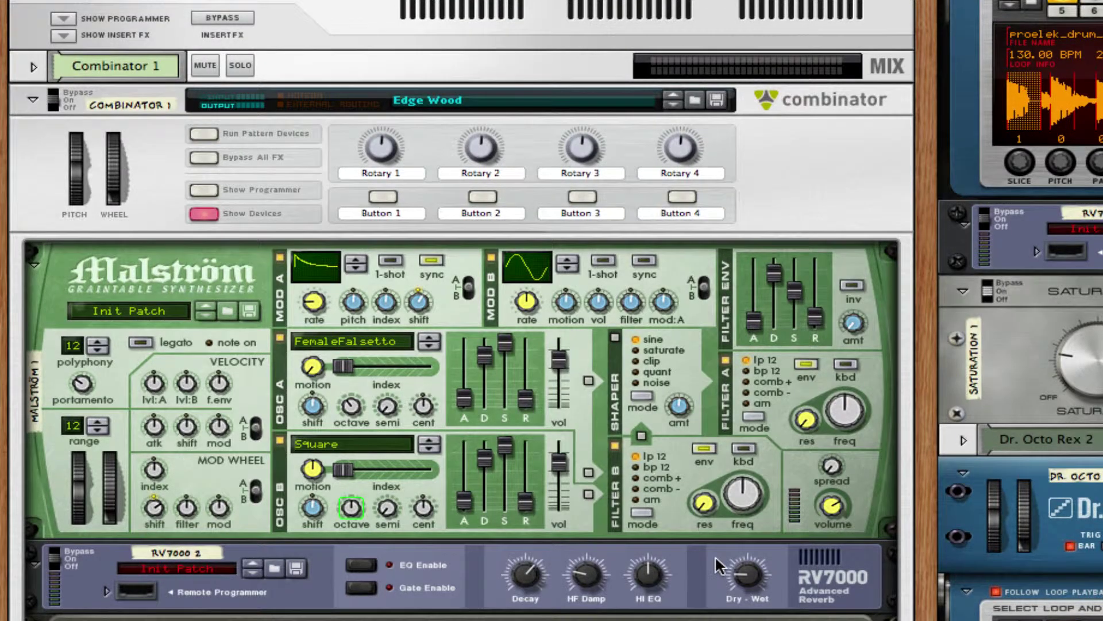
scroll(715, 557, "down", 15)
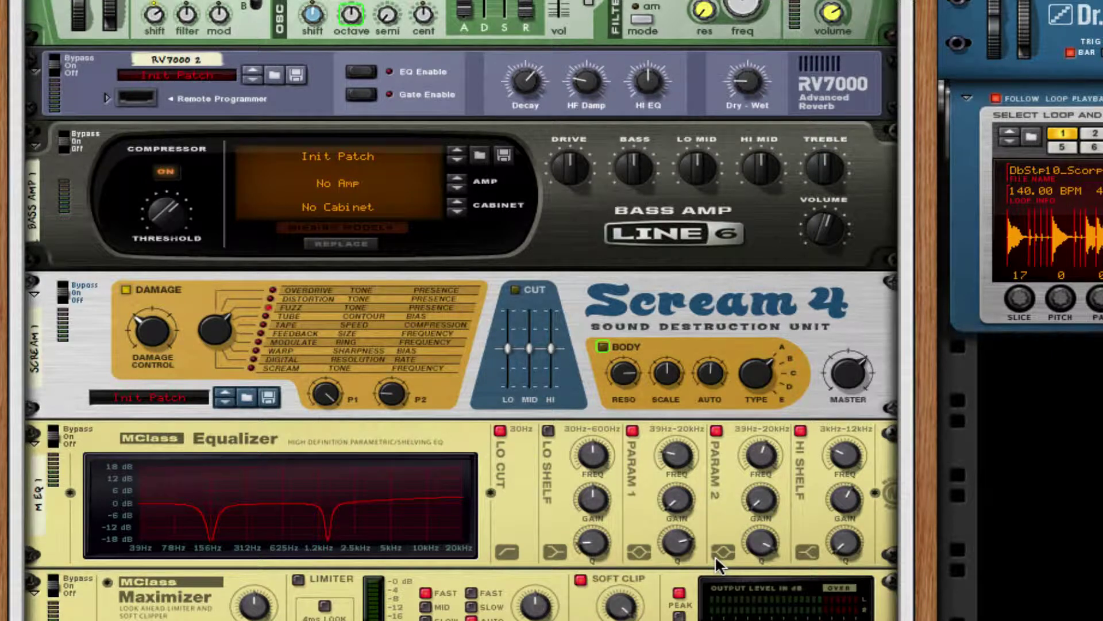
scroll(716, 560, "up", 15)
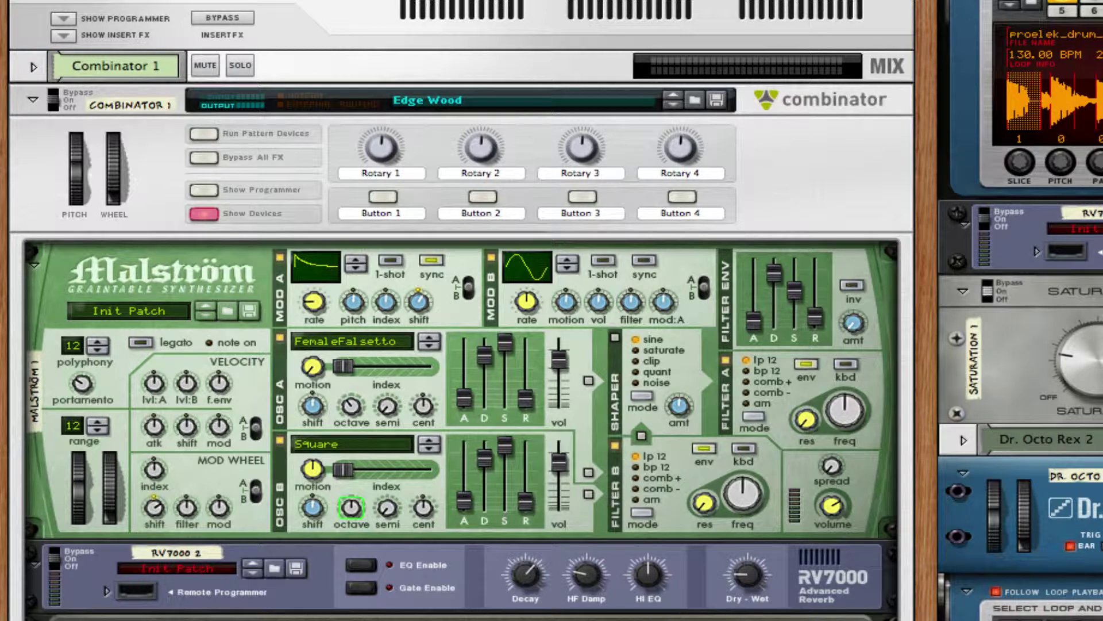
Review the song's tracks in an enlarged sequencer and play the song from bar 1
left_click_drag(111, 620, 112, 0)
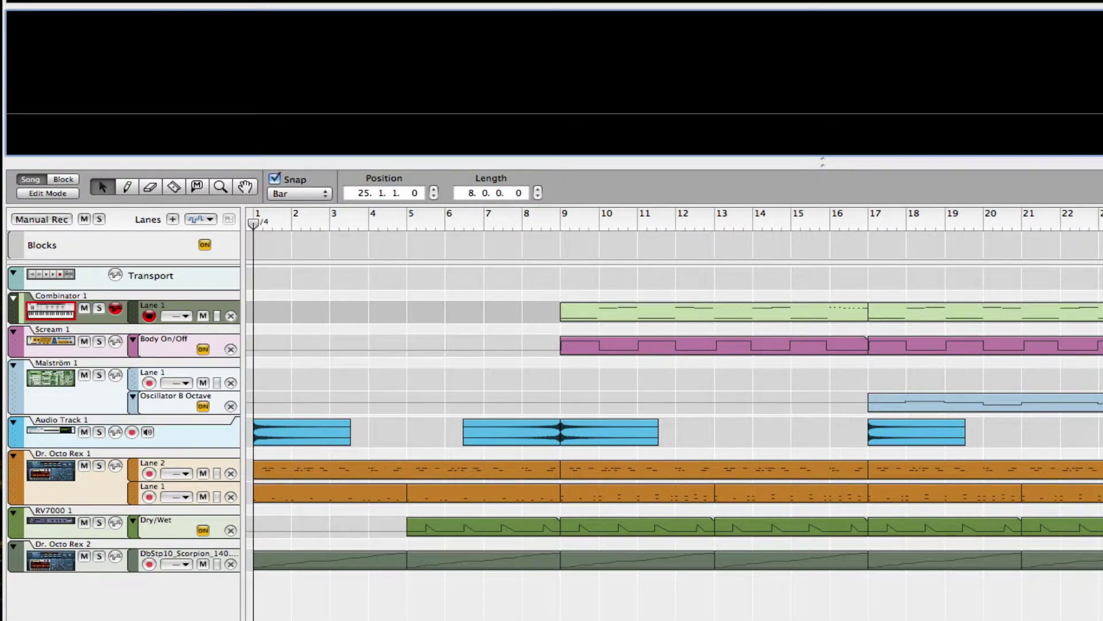
left_click_drag(730, 162, 754, 186)
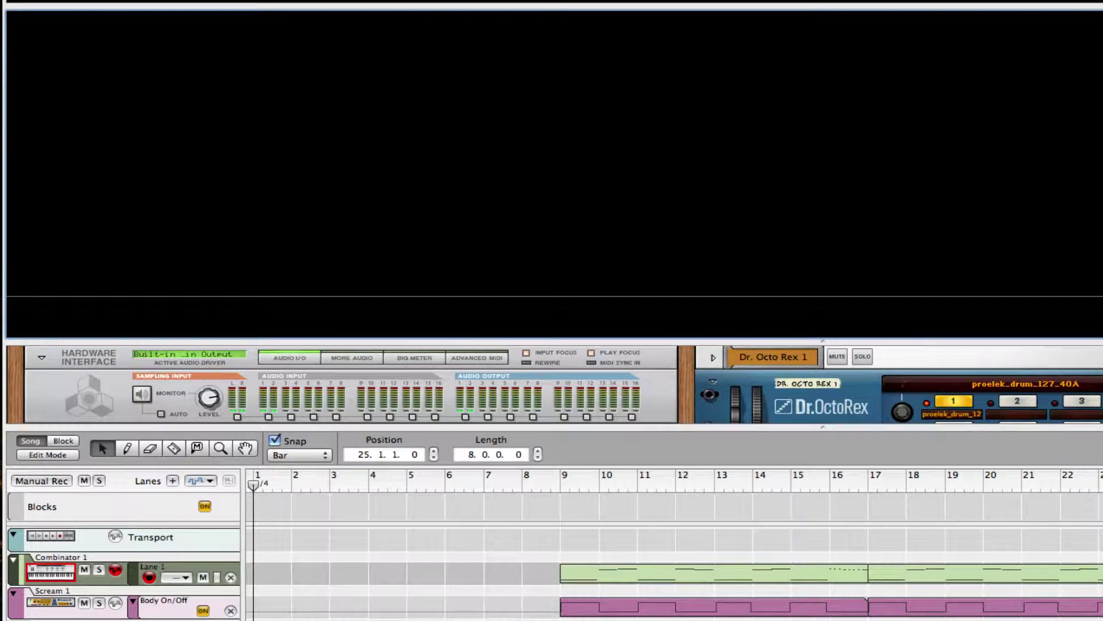
key("space")
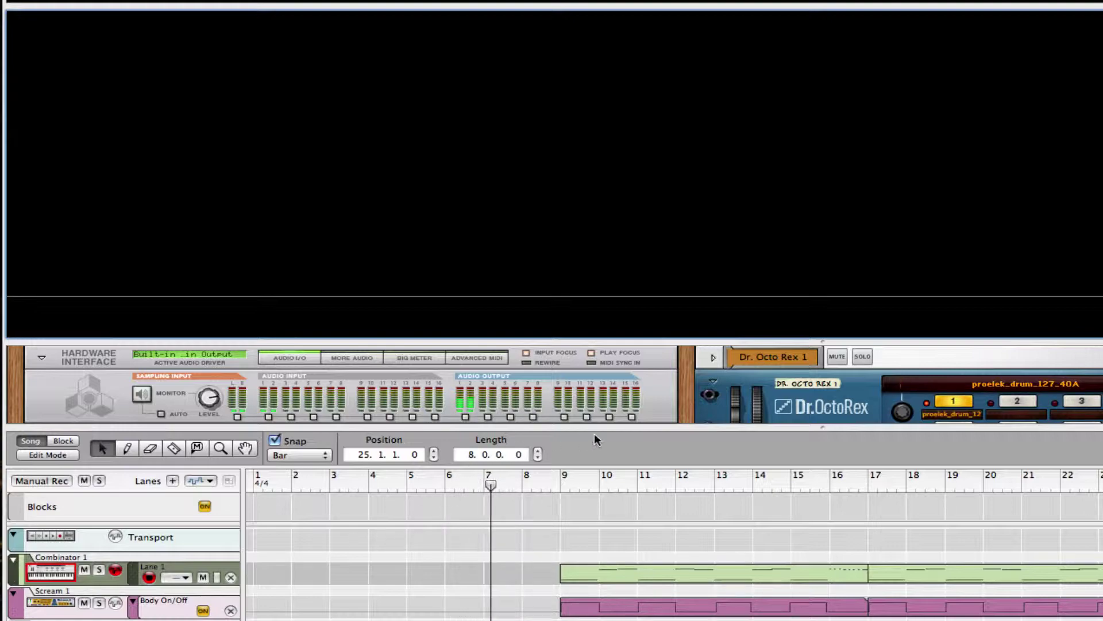
Examine the Combinator's Malström, RV7000, Bass Amp and Scream 4 in an enlarged rack during playback
left_click_drag(611, 425, 613, 566)
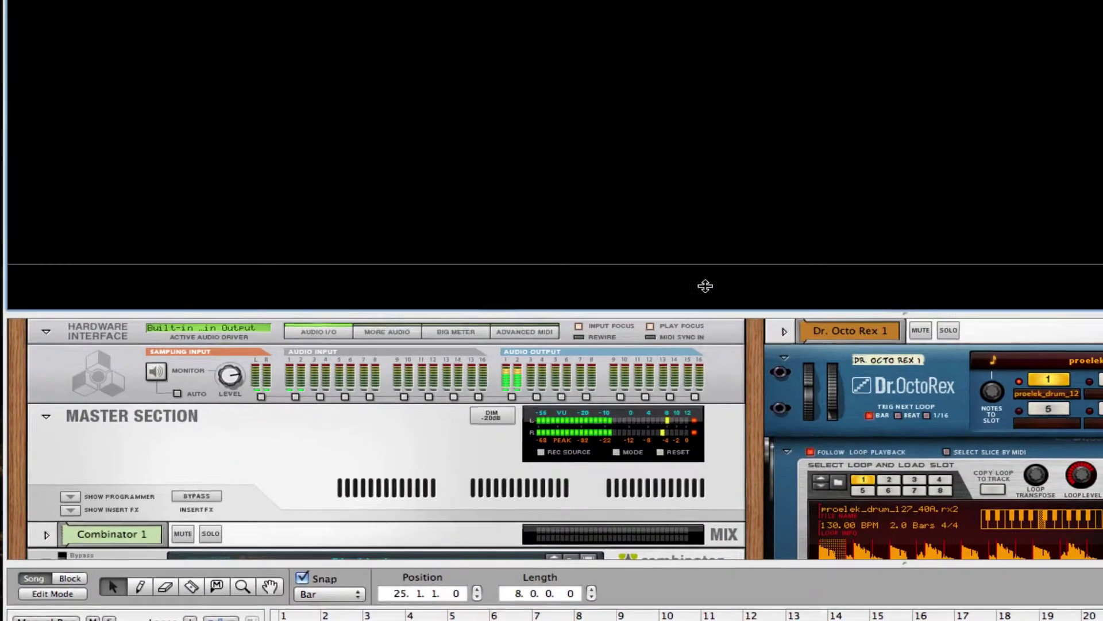
left_click_drag(706, 286, 706, 35)
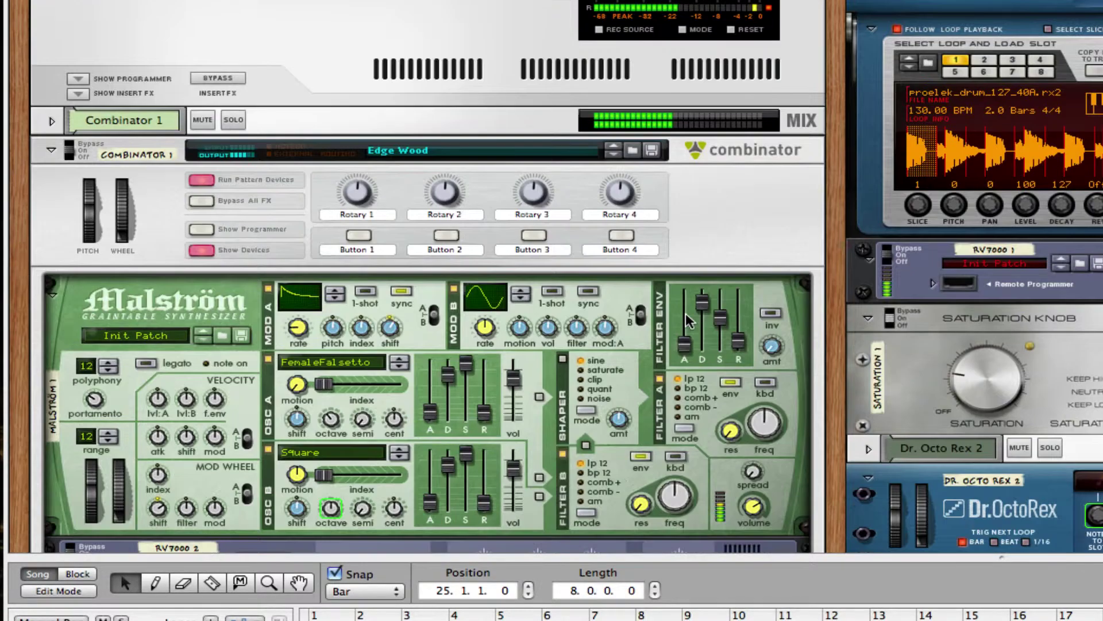
scroll(685, 312, "down", 4)
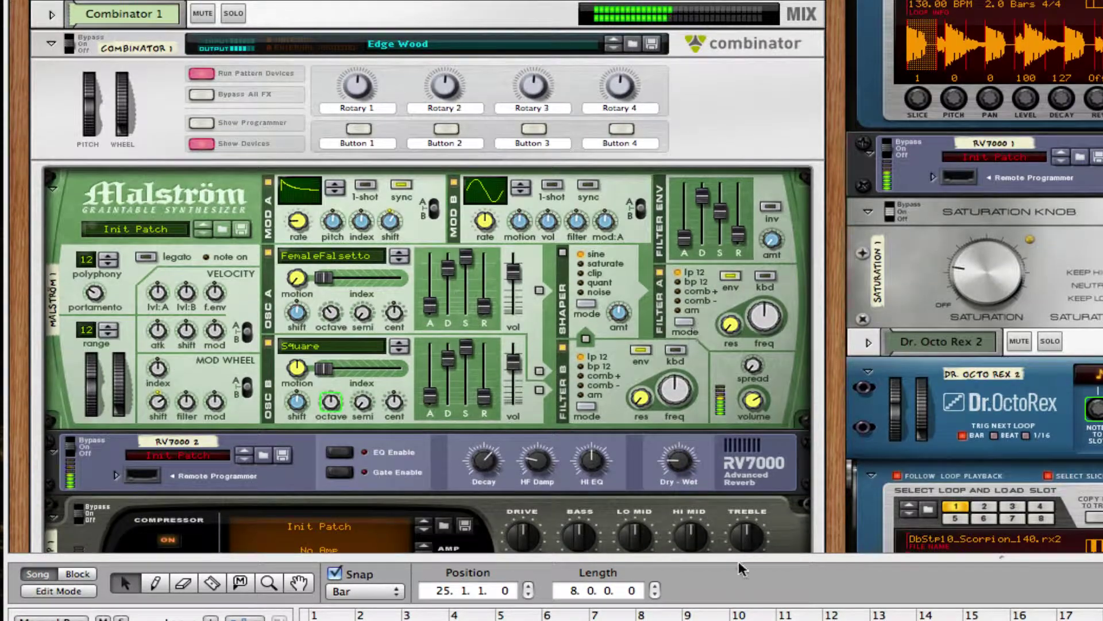
left_click_drag(730, 561, 734, 620)
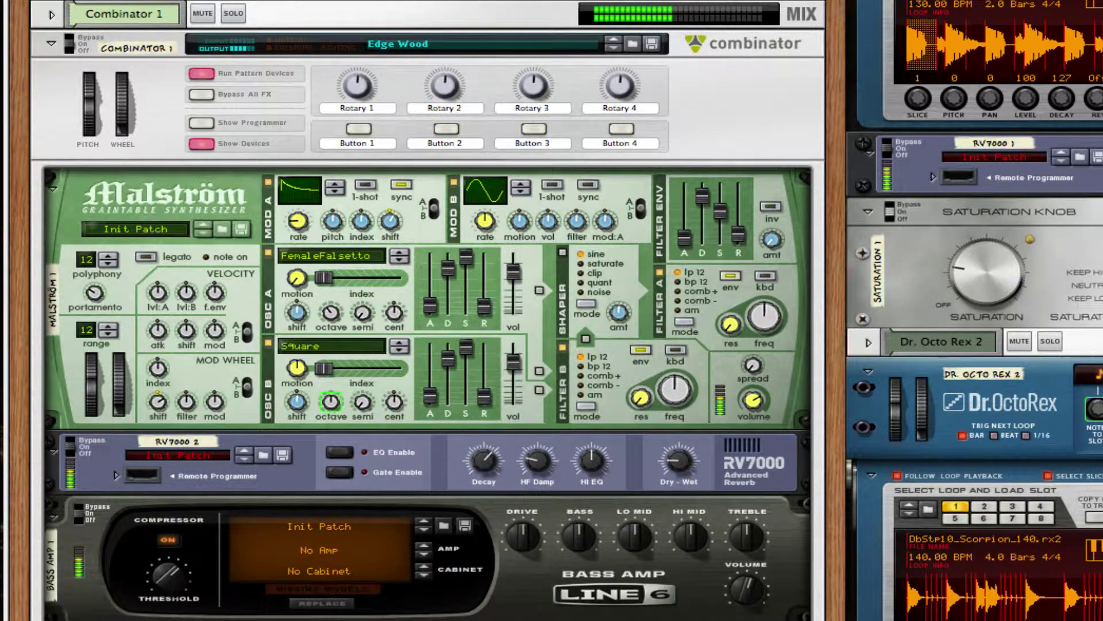
scroll(805, 373, "down", 4)
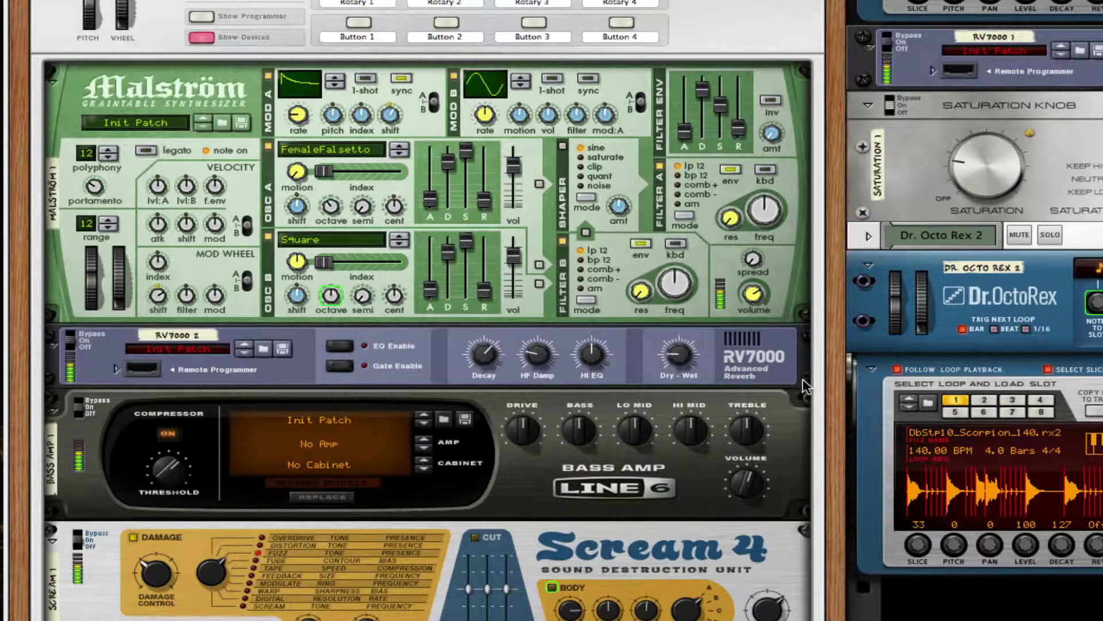
scroll(804, 386, "down", 1)
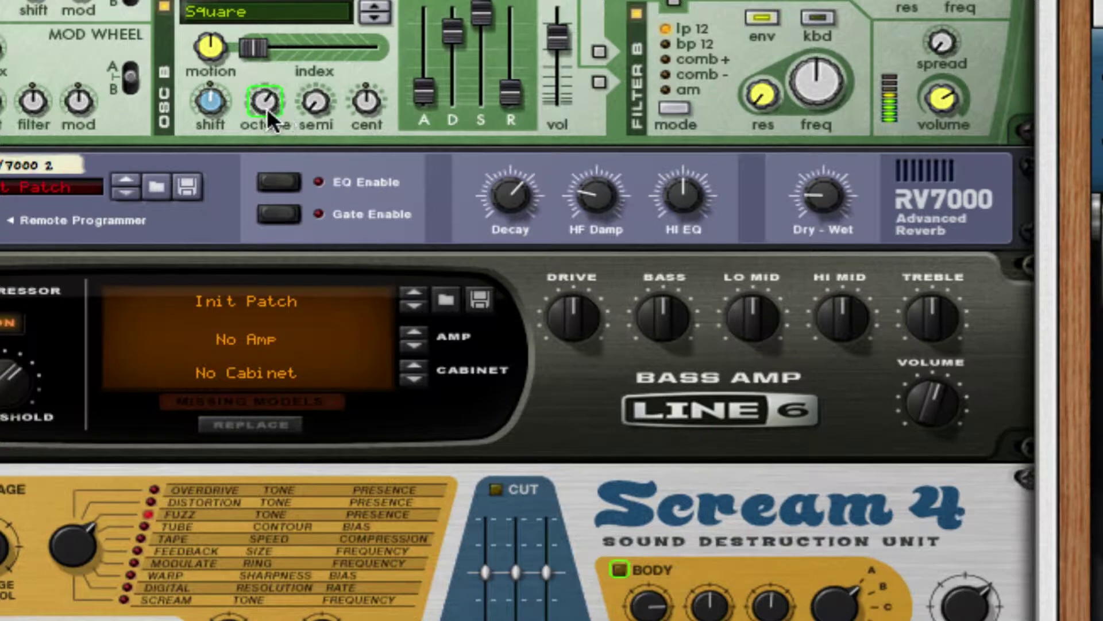
scroll(267, 108, "up", 1)
mouse_move(681, 296)
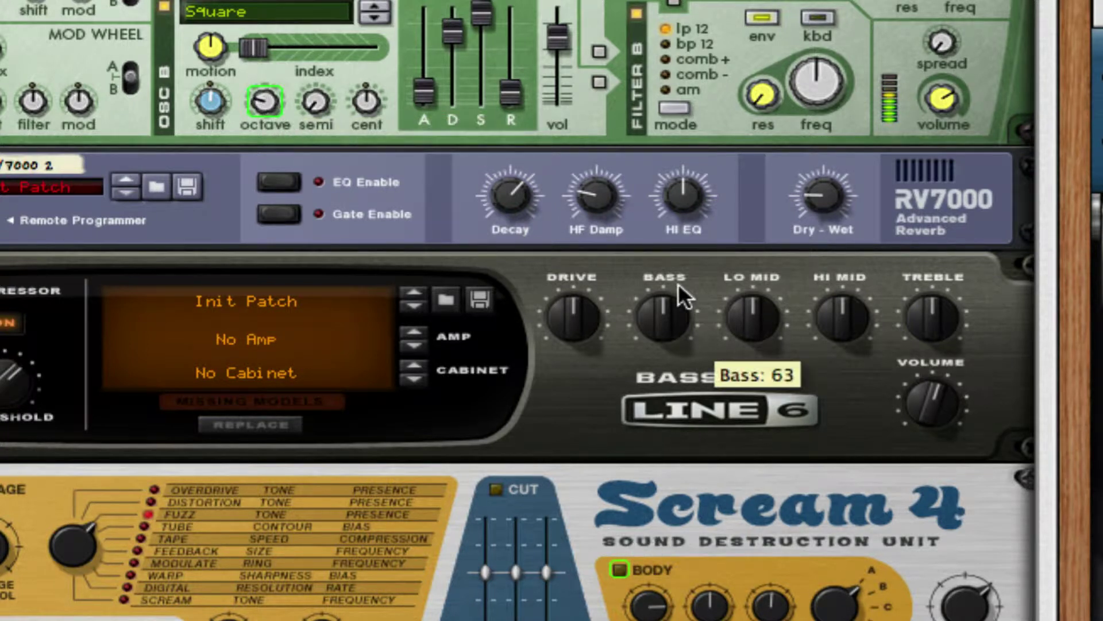
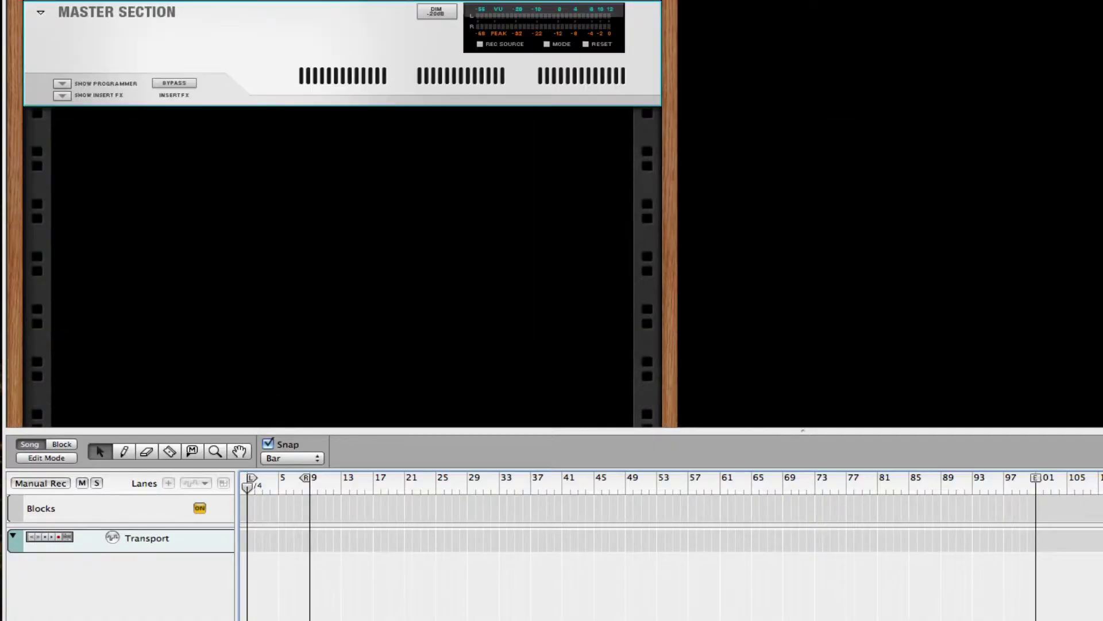
Enlarge the empty rack and create a Combinator below the master section
left_click_drag(529, 434, 530, 619)
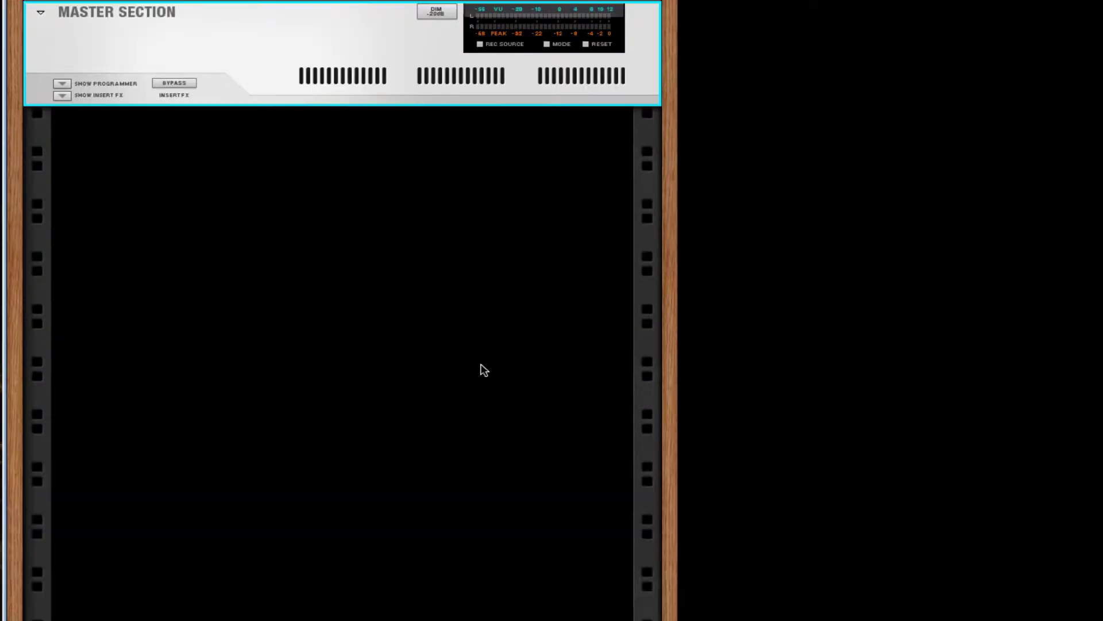
right_click(484, 369)
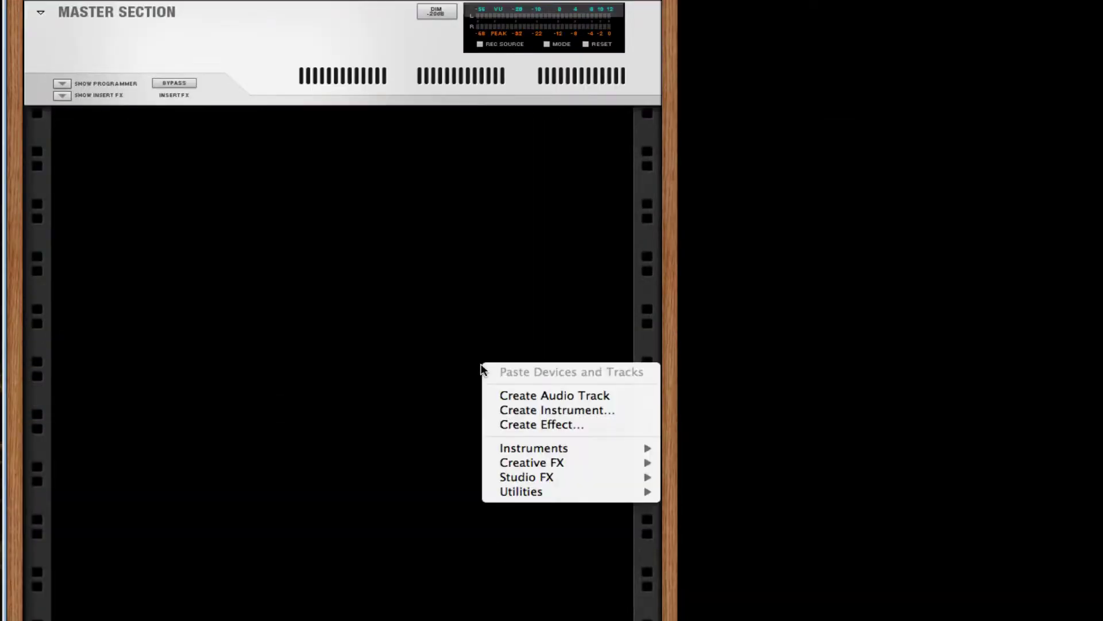
left_click(463, 396)
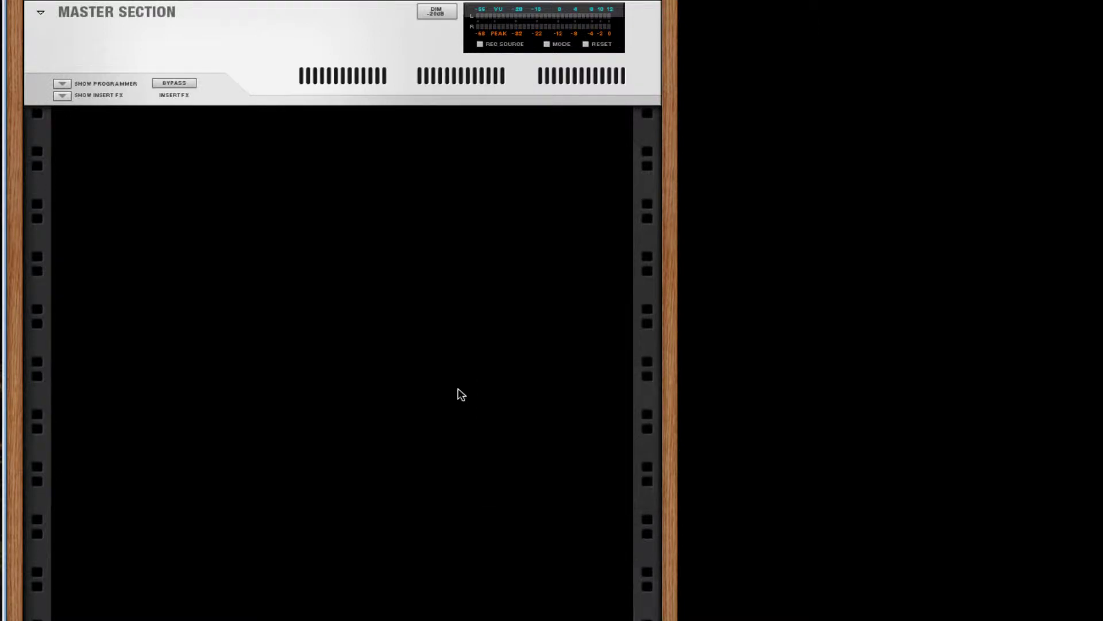
right_click(400, 372)
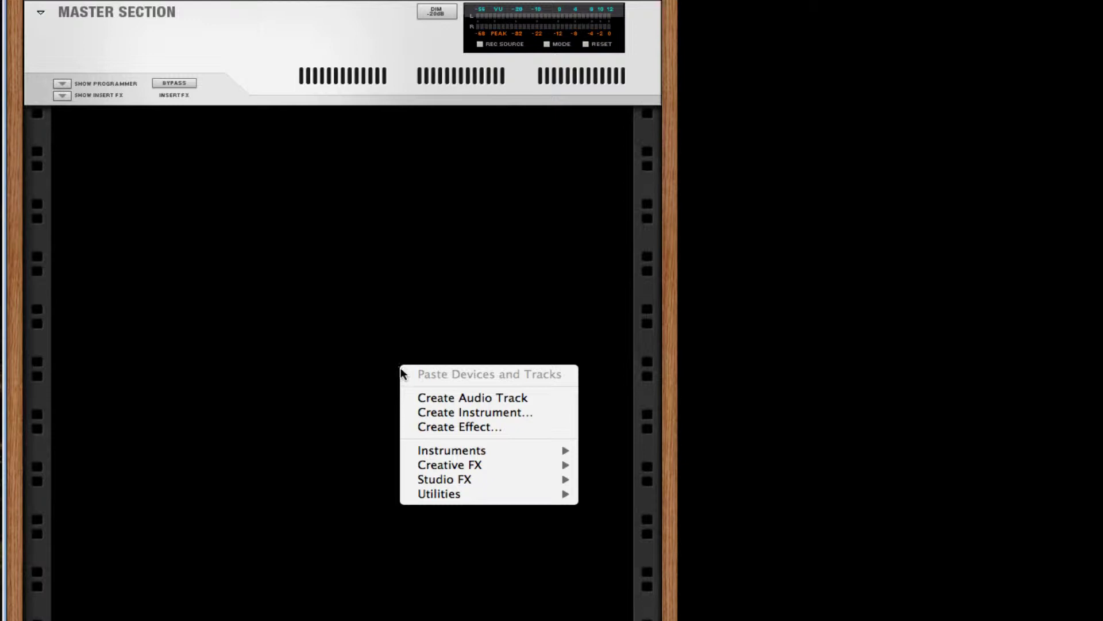
mouse_move(496, 492)
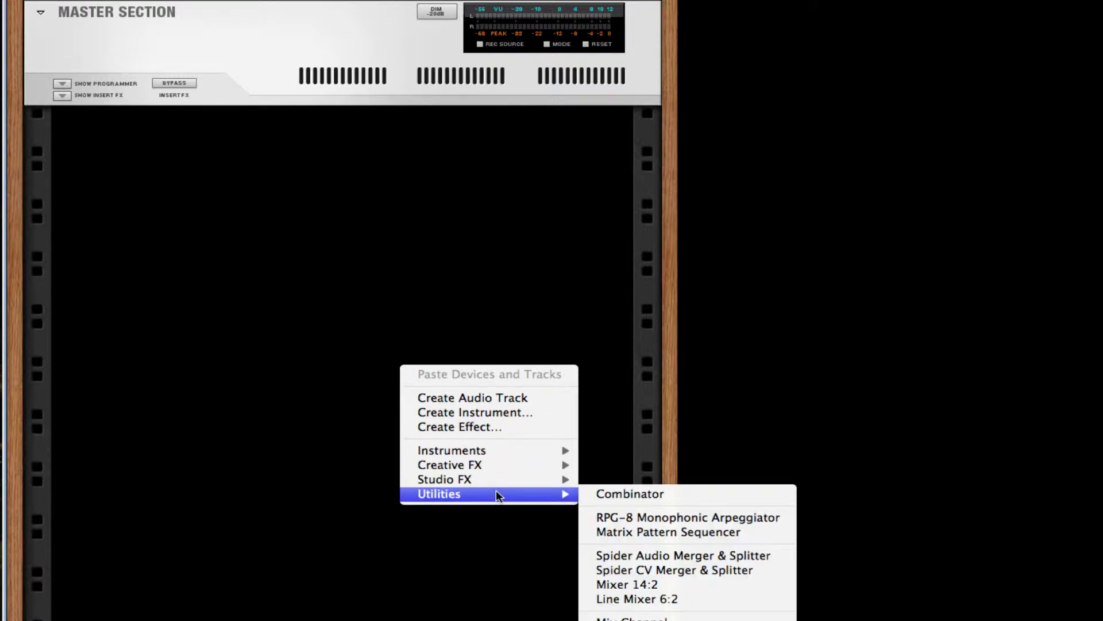
left_click(613, 497)
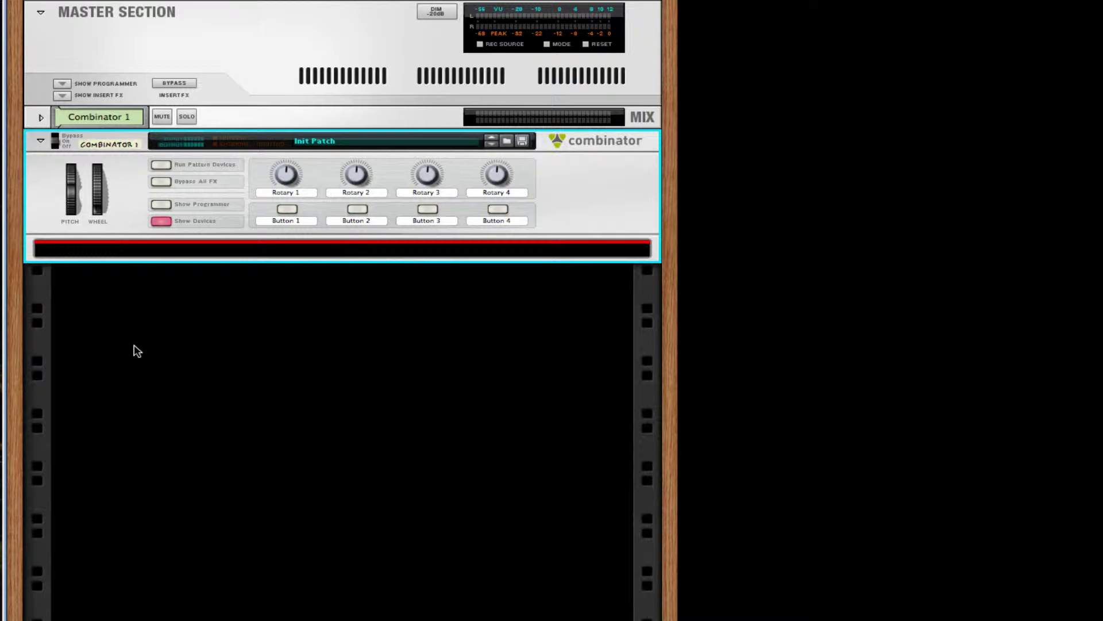
Add a Malström Graintable Synthesizer inside the Combinator's empty device area
right_click(265, 255)
left_click(212, 246)
right_click(266, 253)
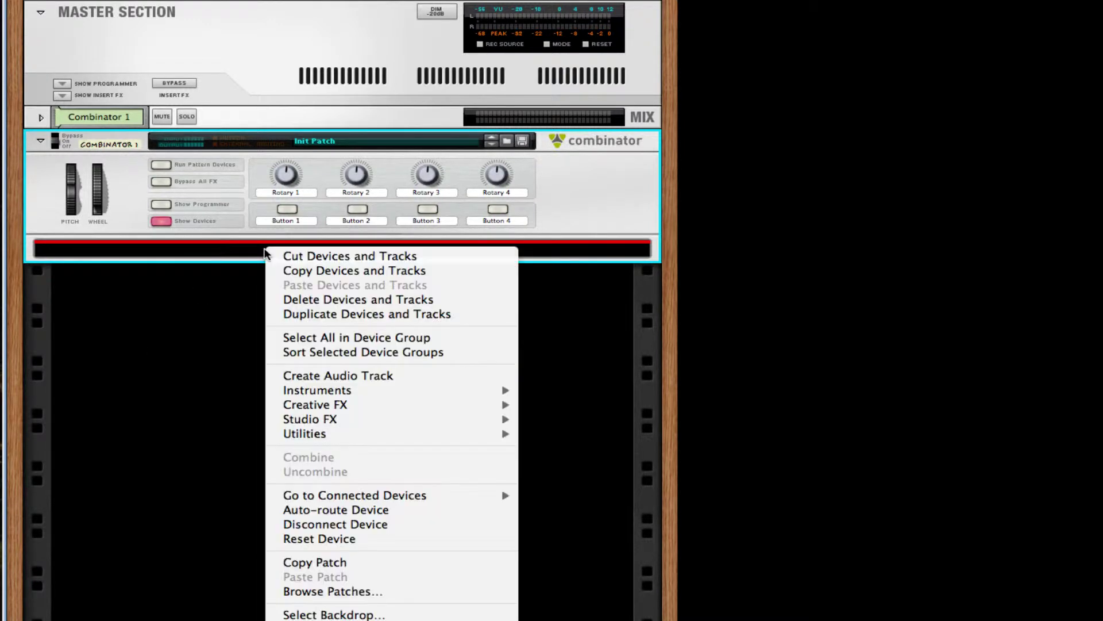
mouse_move(483, 394)
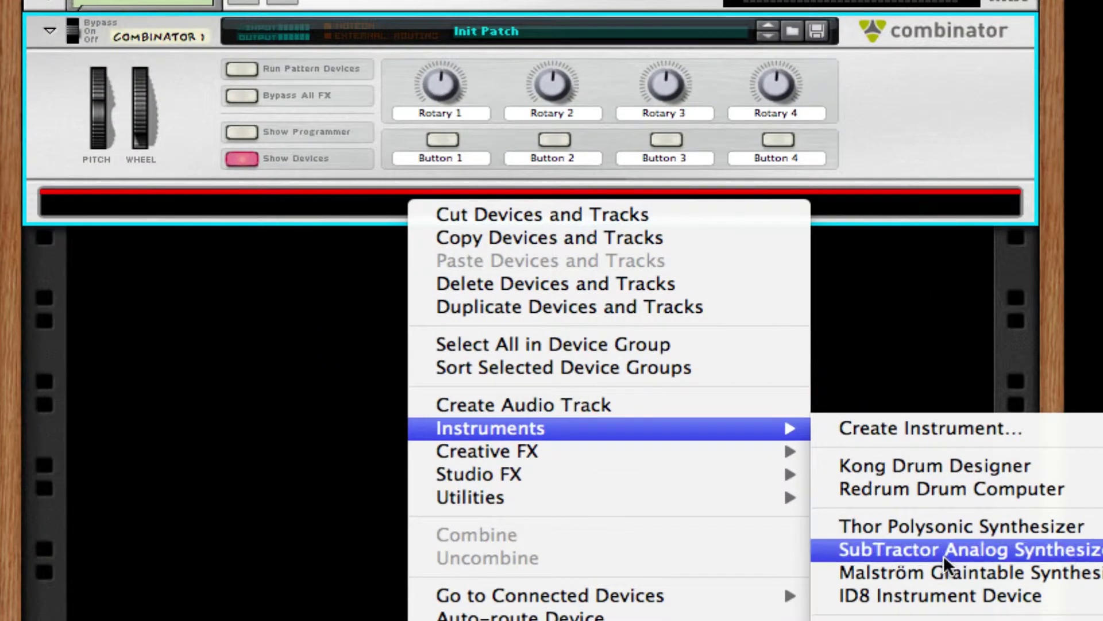
left_click(946, 573)
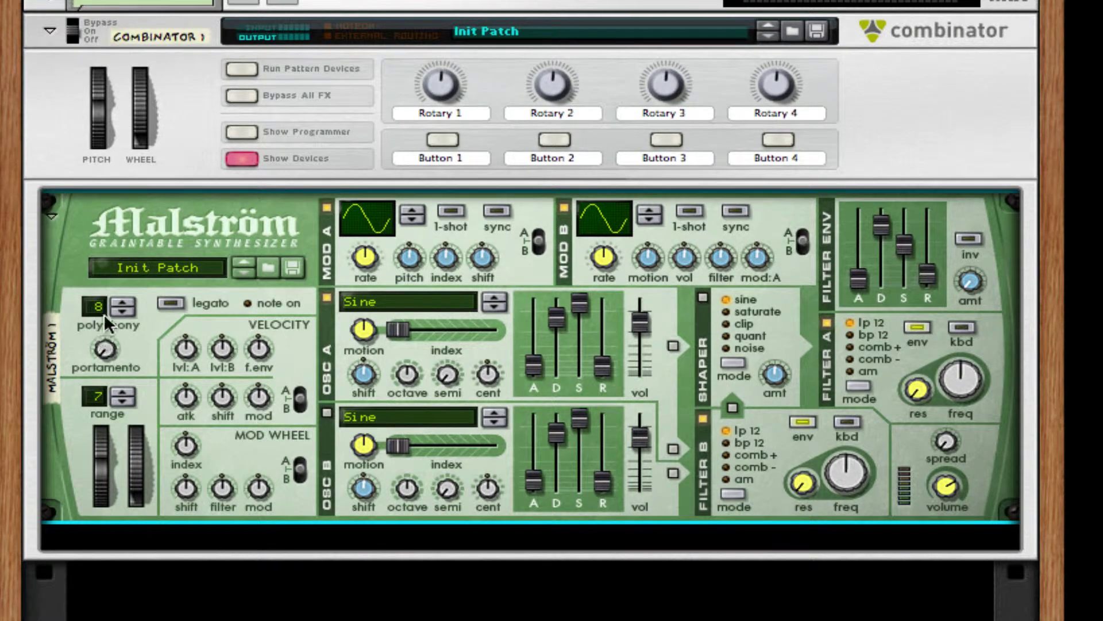
Set the Malström's polyphony and pitch-bend range to 12, and raise its portamento and mod wheel shift amounts
left_click(128, 301)
left_click(128, 301)
left_click(129, 301)
left_click(129, 301)
left_click_drag(104, 348, 107, 321)
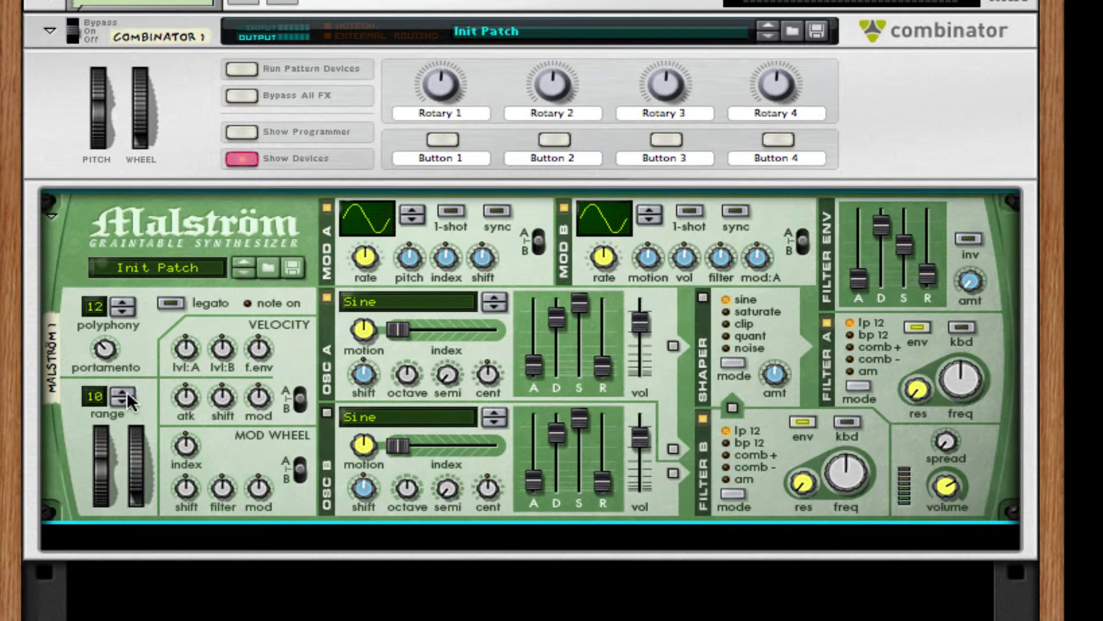
left_click_drag(188, 501, 184, 480)
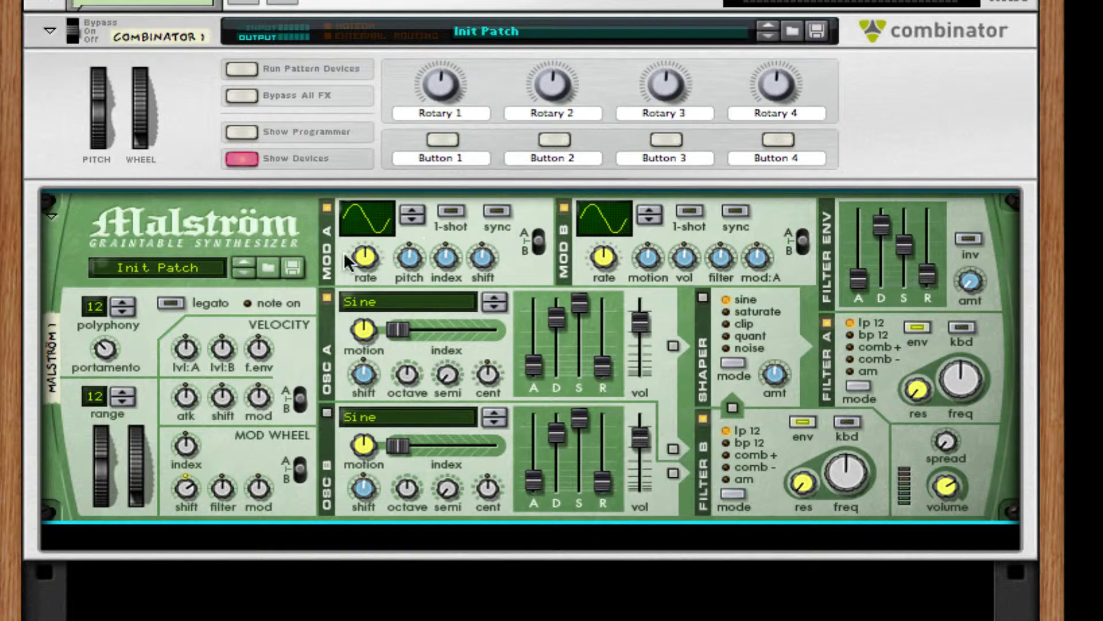
Give Mod A a decaying curve with sync on, an adjusted rate and slightly raised shift, and turn off Mod B
left_click_drag(366, 225, 386, 209)
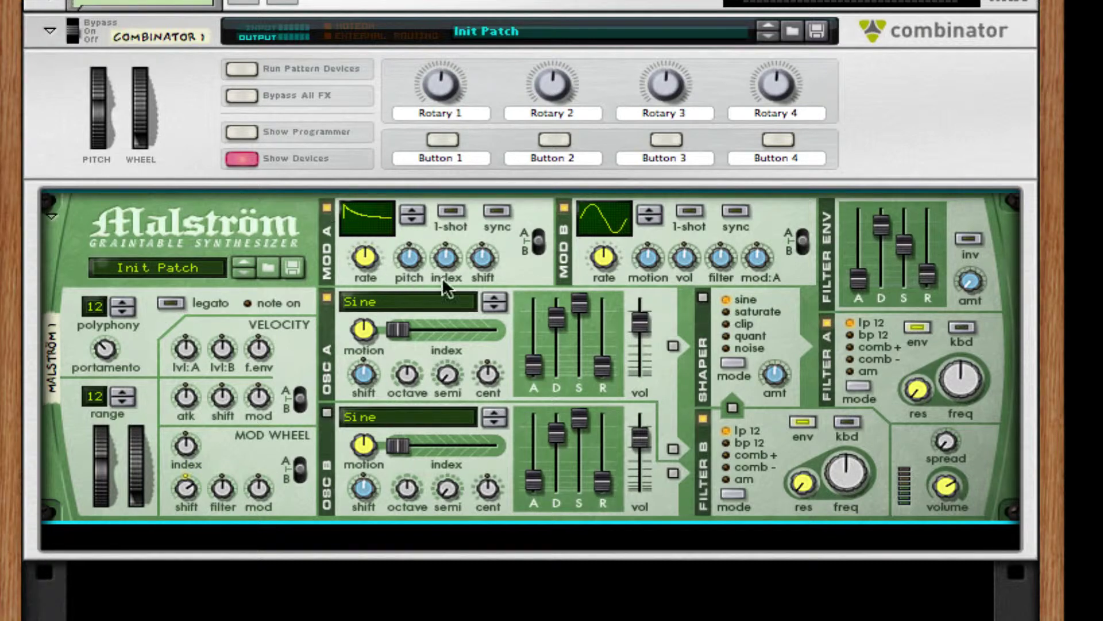
left_click(489, 212)
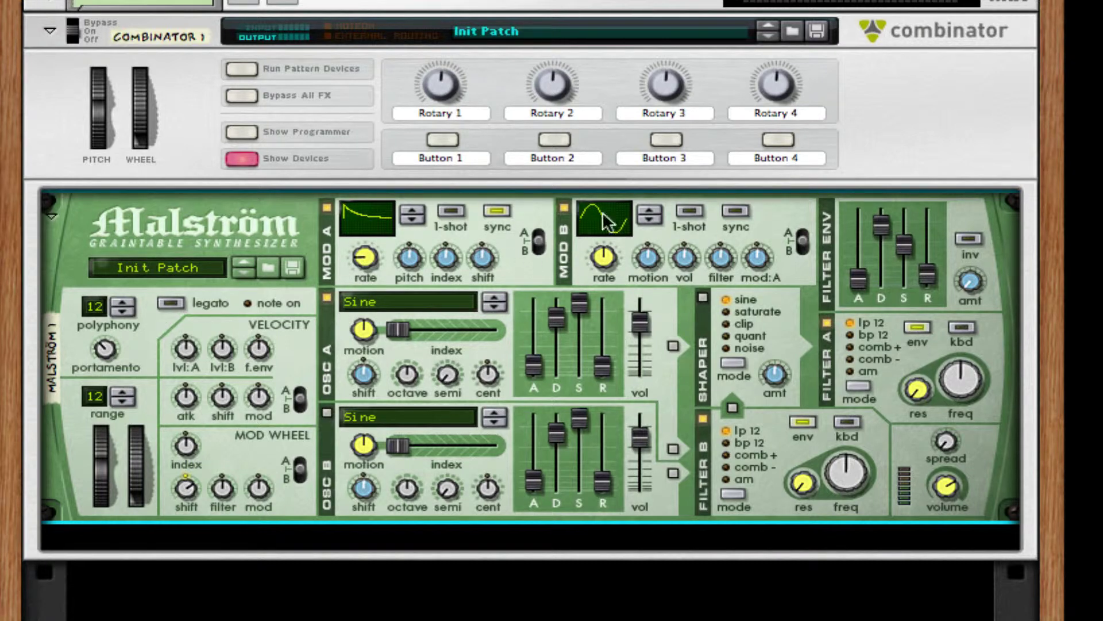
left_click_drag(476, 259, 477, 252)
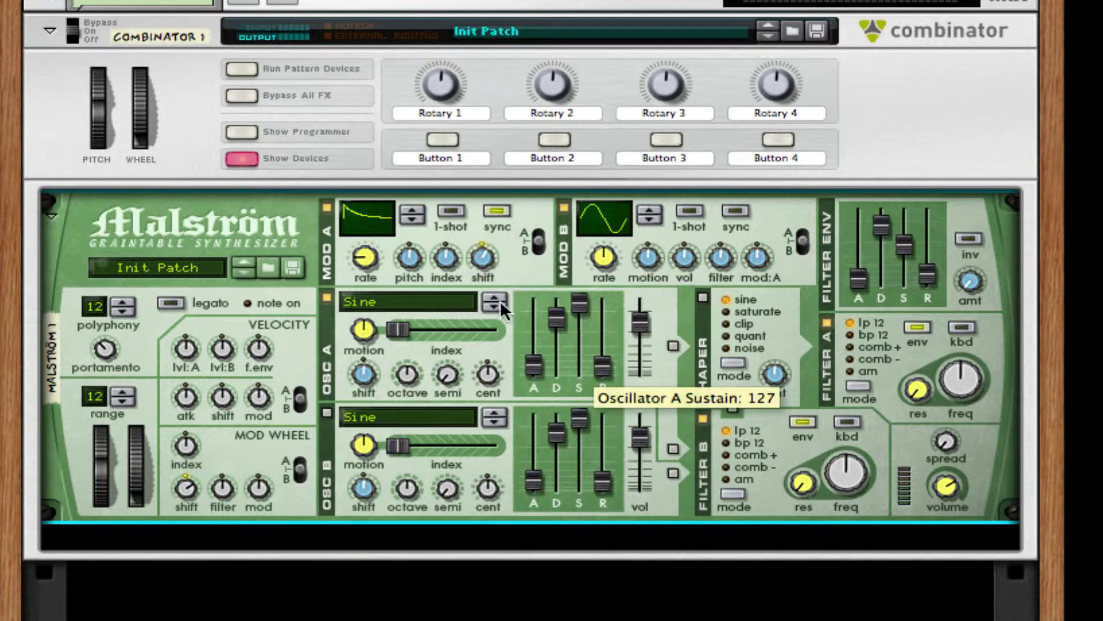
left_click(564, 208)
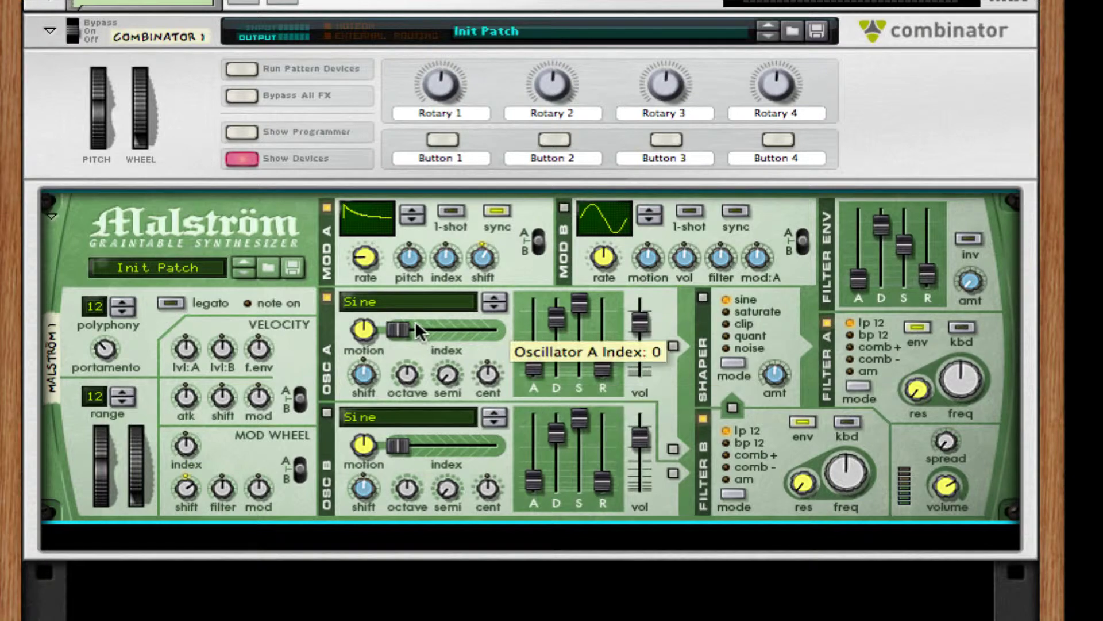
Set oscillator A to the FemaleFalsetto graintable and lower its octave and motion
left_click(419, 301)
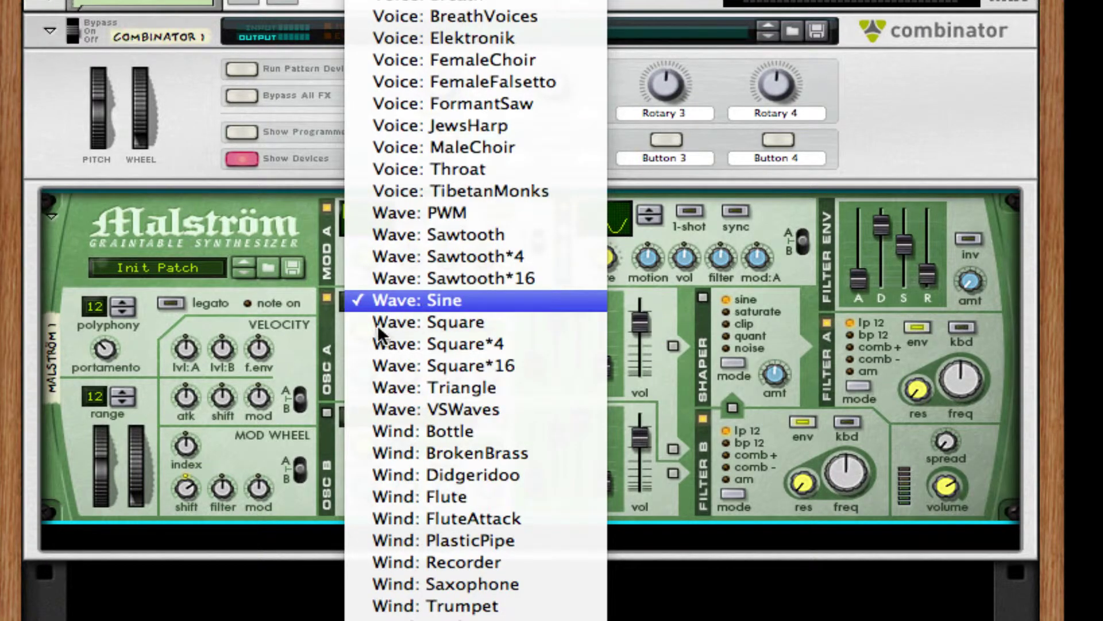
left_click(409, 310)
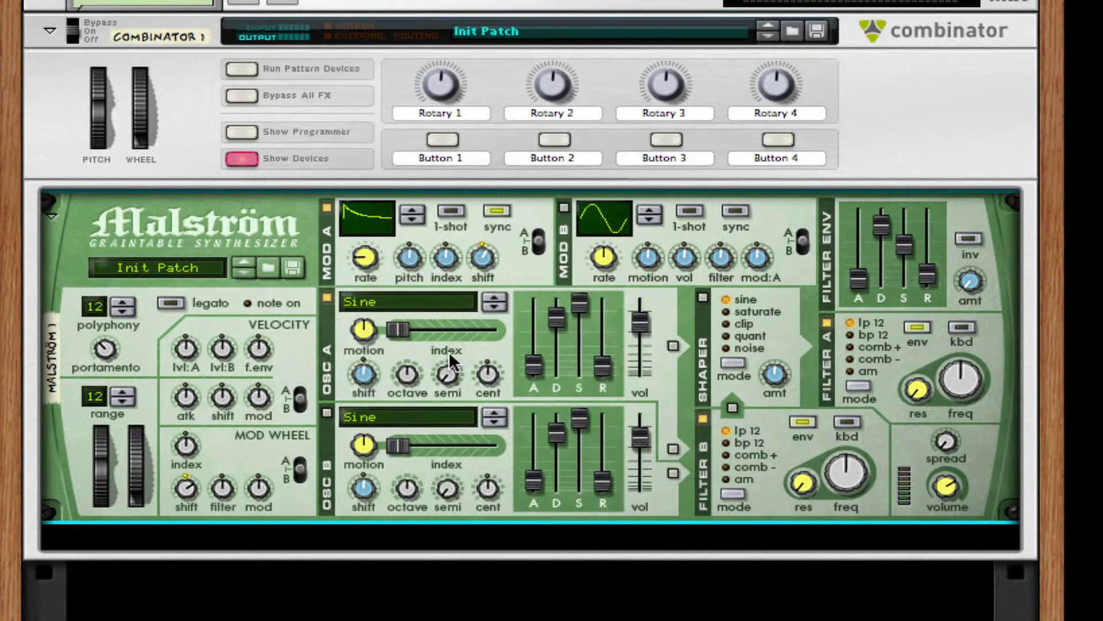
left_click(390, 302)
scroll(483, 158, "up", 6)
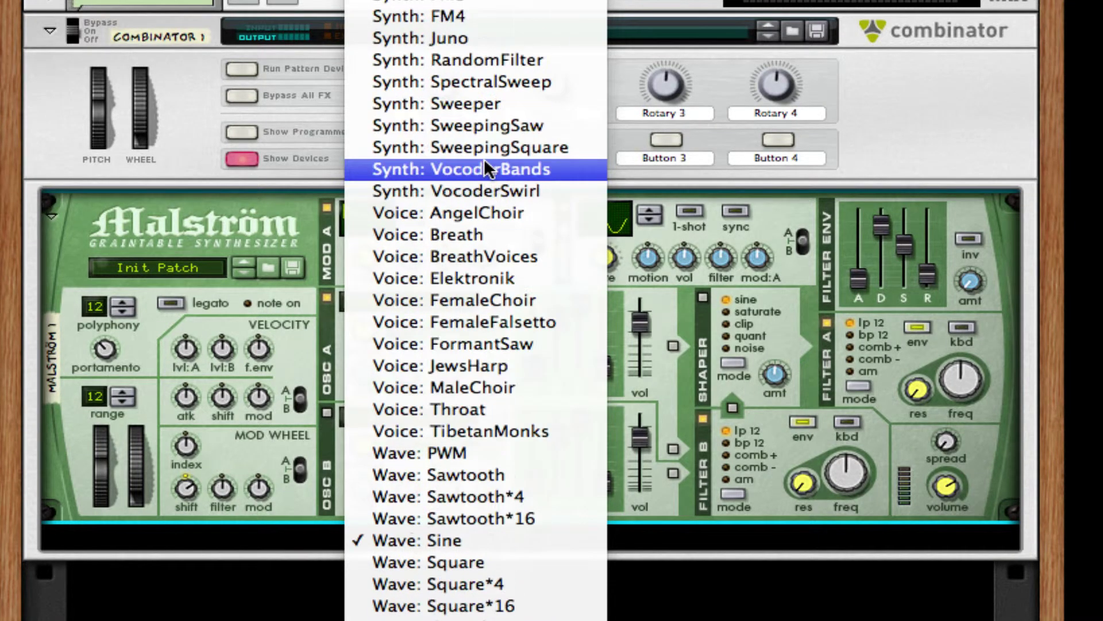
scroll(500, 160, "down", 1)
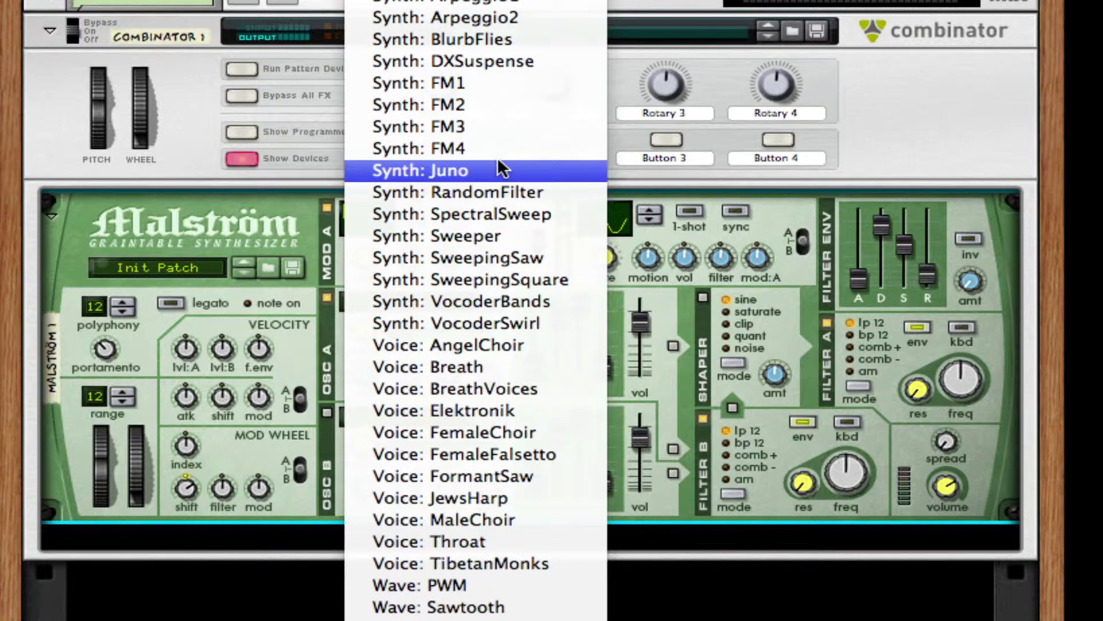
left_click(544, 460)
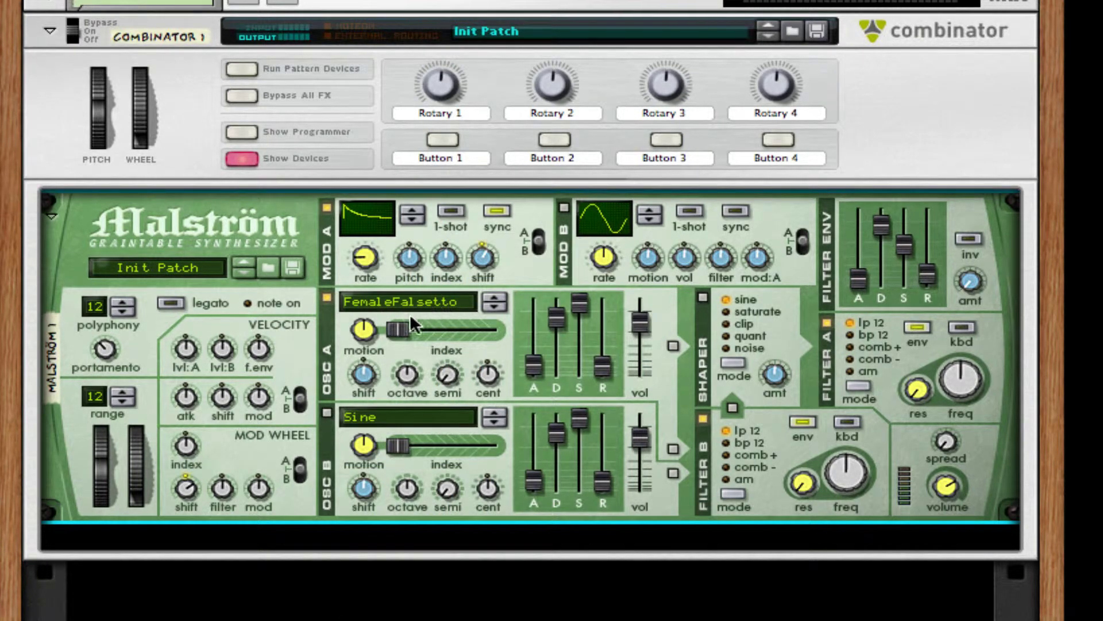
left_click_drag(409, 372, 408, 378)
left_click_drag(365, 331, 406, 516)
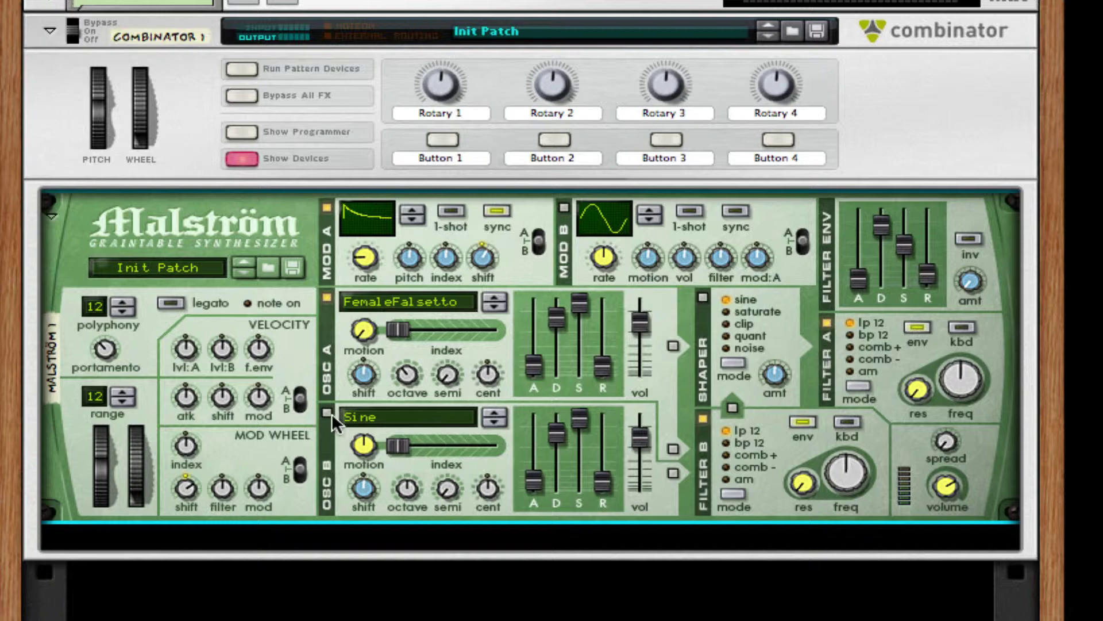
Turn on oscillator B, set it to the Square wave and raise its octave
left_click(446, 416)
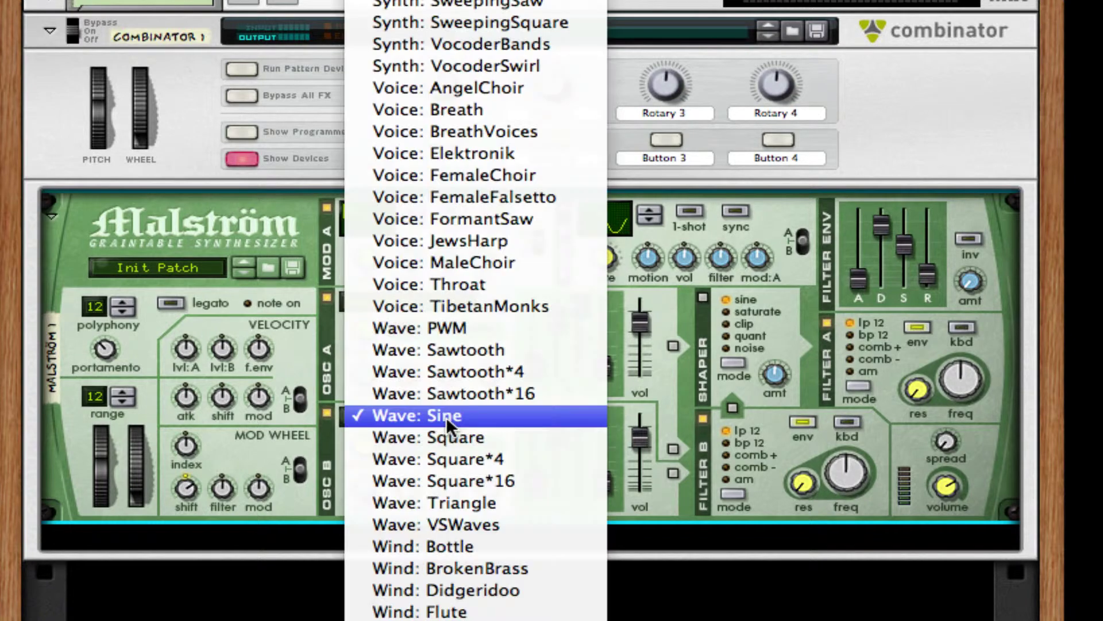
left_click(485, 439)
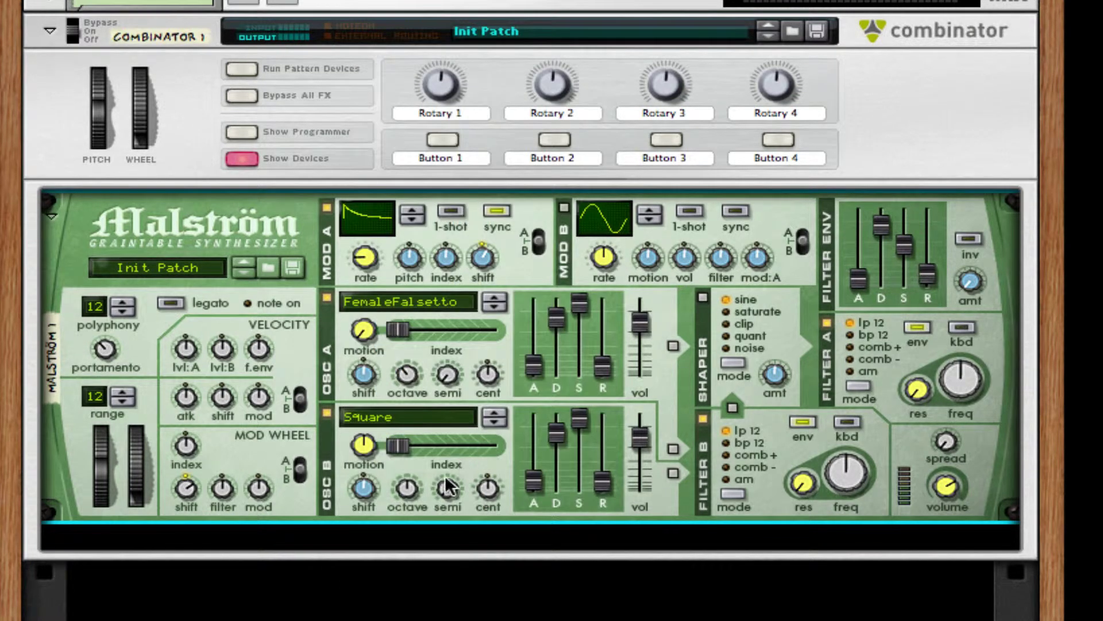
left_click_drag(415, 490, 412, 481)
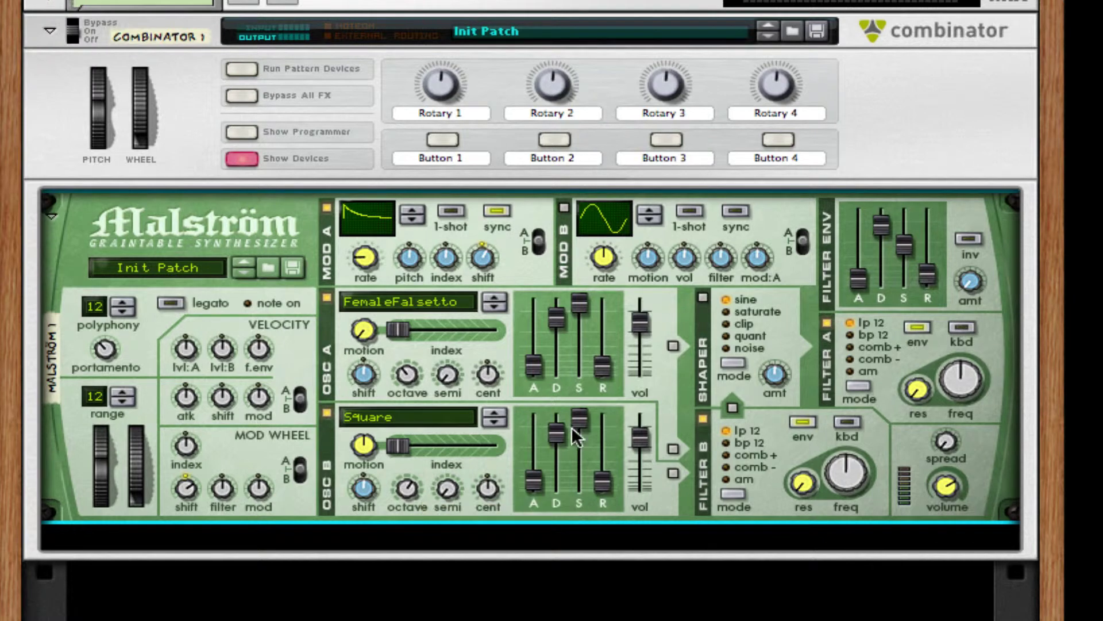
mouse_move(580, 422)
Add an RV7000 Advanced Reverb below the Malström, with dry/wet at 22 and a shortened decay
right_click(314, 442)
mouse_move(656, 615)
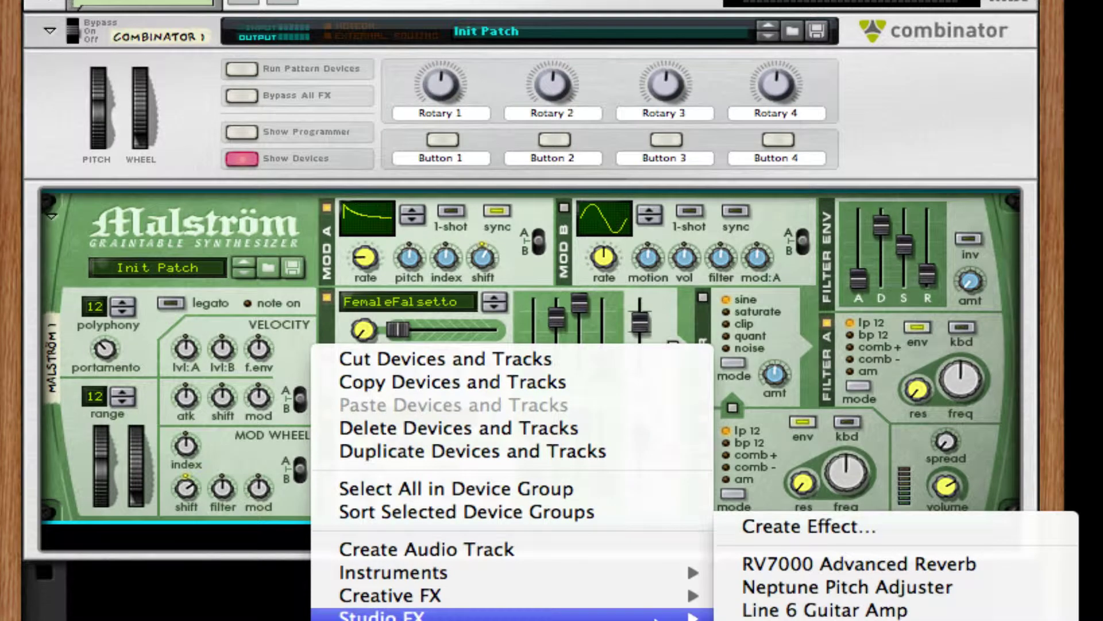
left_click(804, 567)
left_click_drag(855, 569, 856, 610)
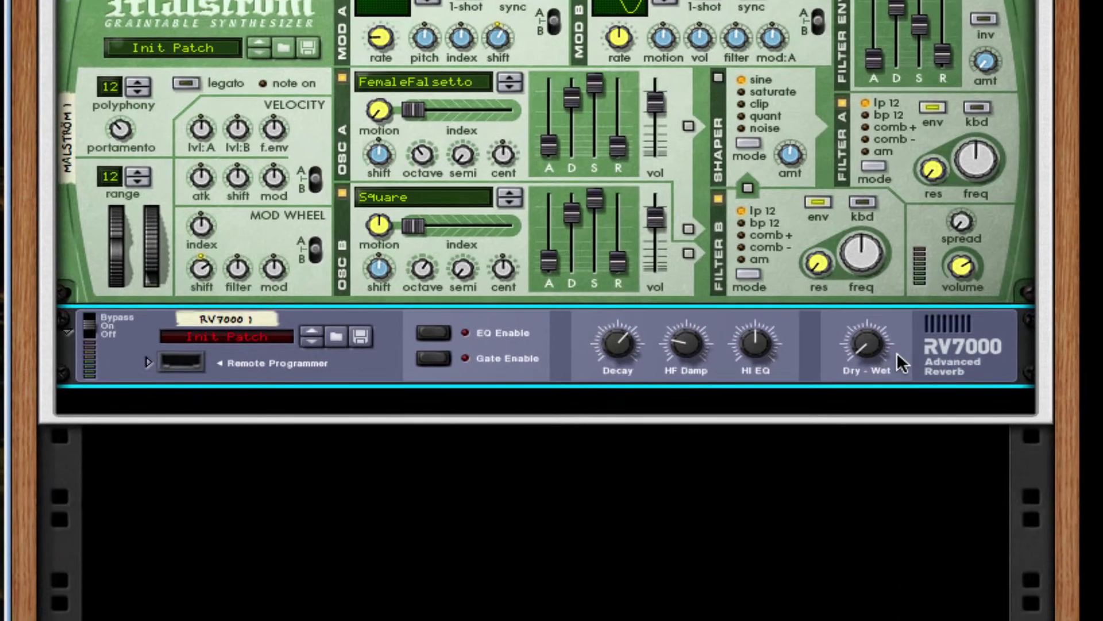
left_click_drag(859, 561, 860, 553)
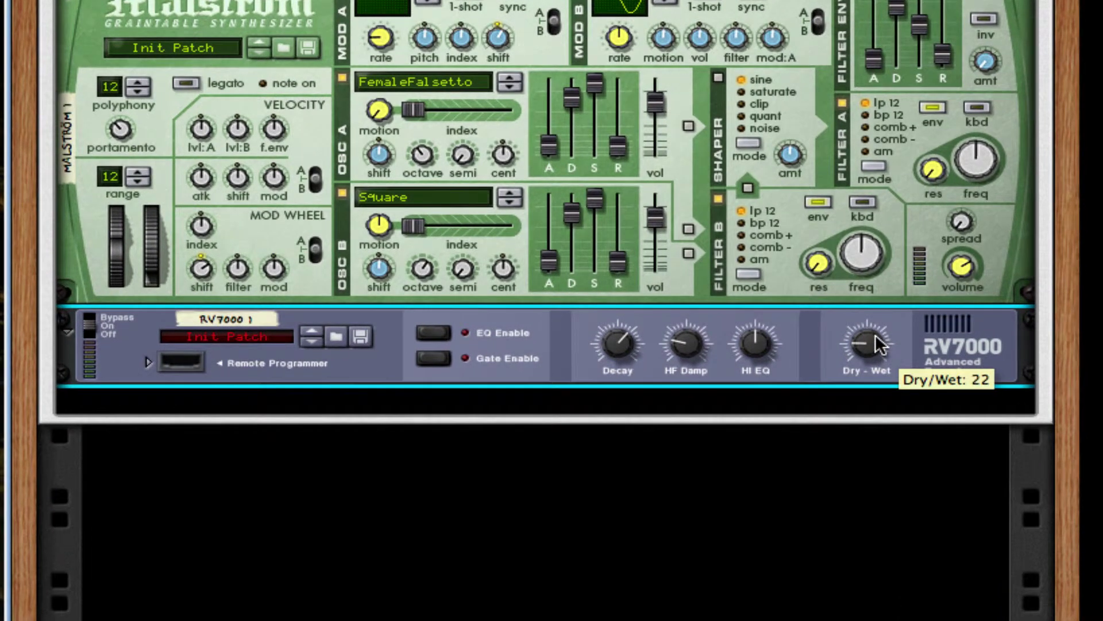
left_click_drag(618, 340, 611, 376)
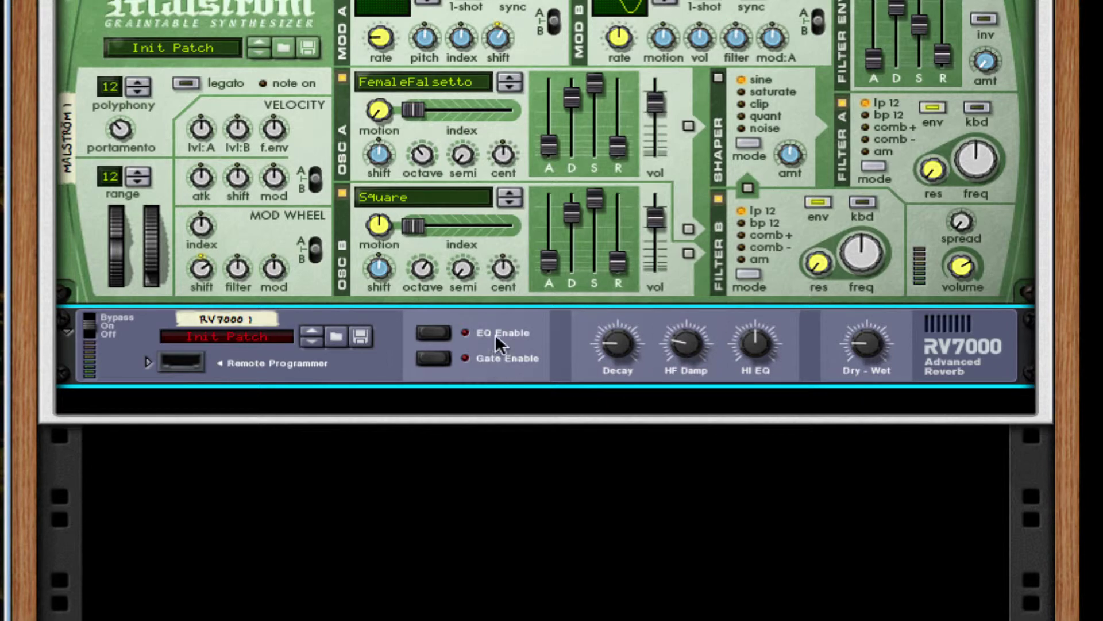
Add a Line 6 Bass Amp below the RV7000 and turn on its compressor
right_click(953, 363)
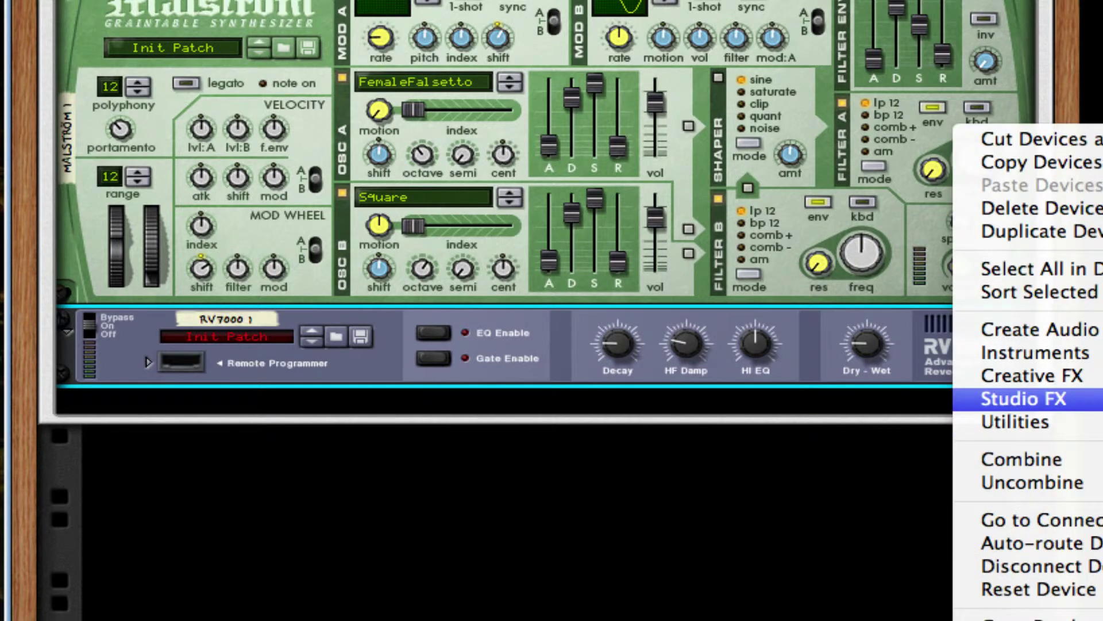
left_click(1098, 399)
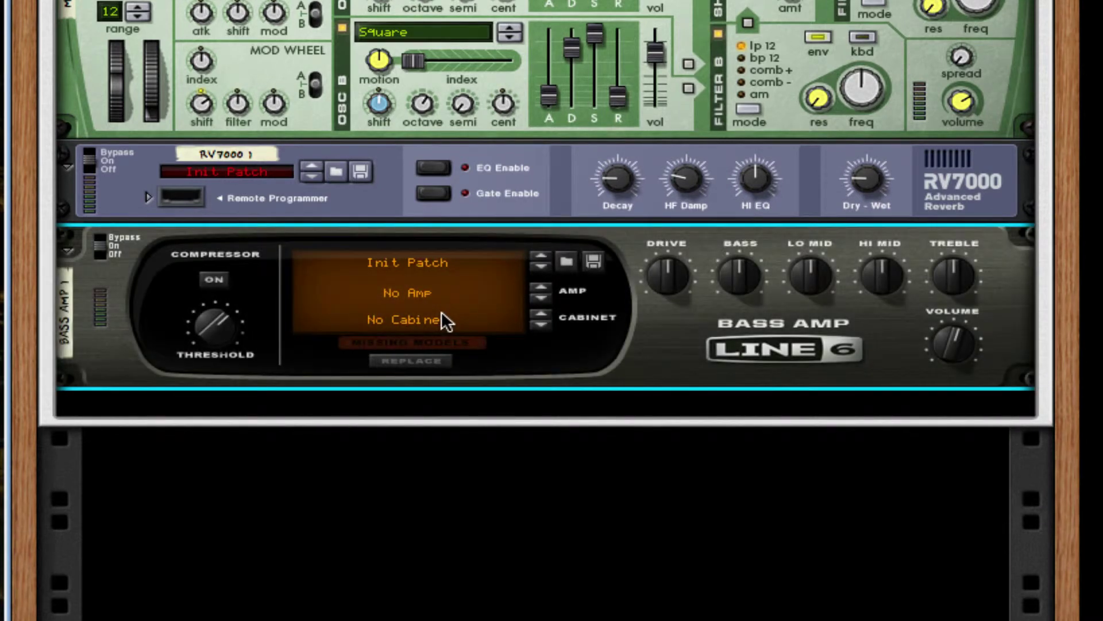
left_click(203, 276)
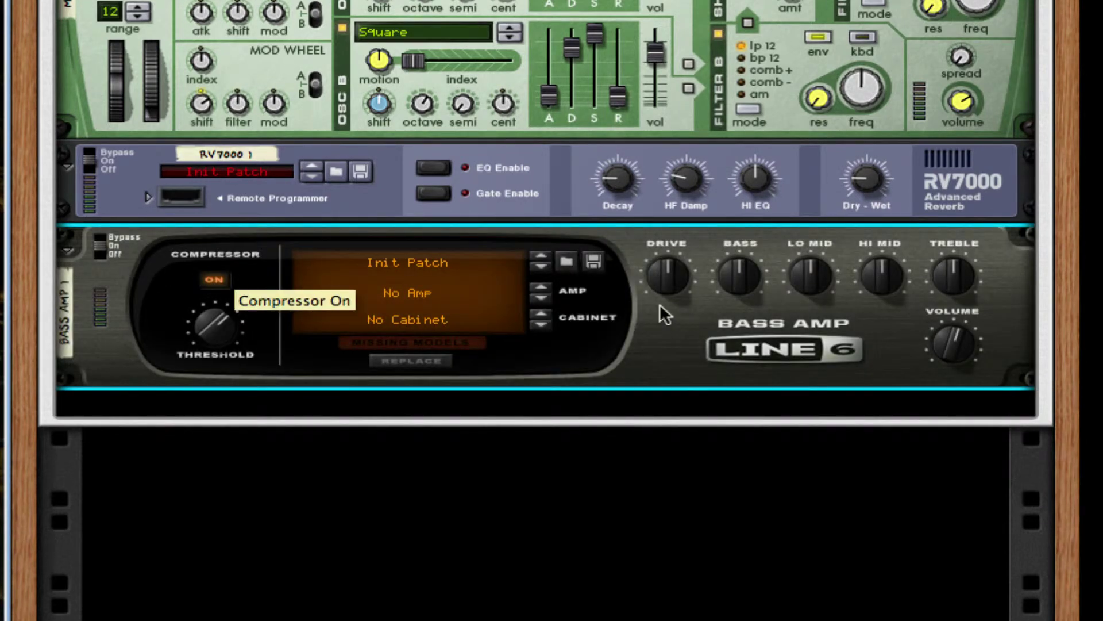
Add a Scream 4 below the Bass Amp, with Fuzz damage at 40, P1 at maximum and P2 slightly lowered
right_click(785, 386)
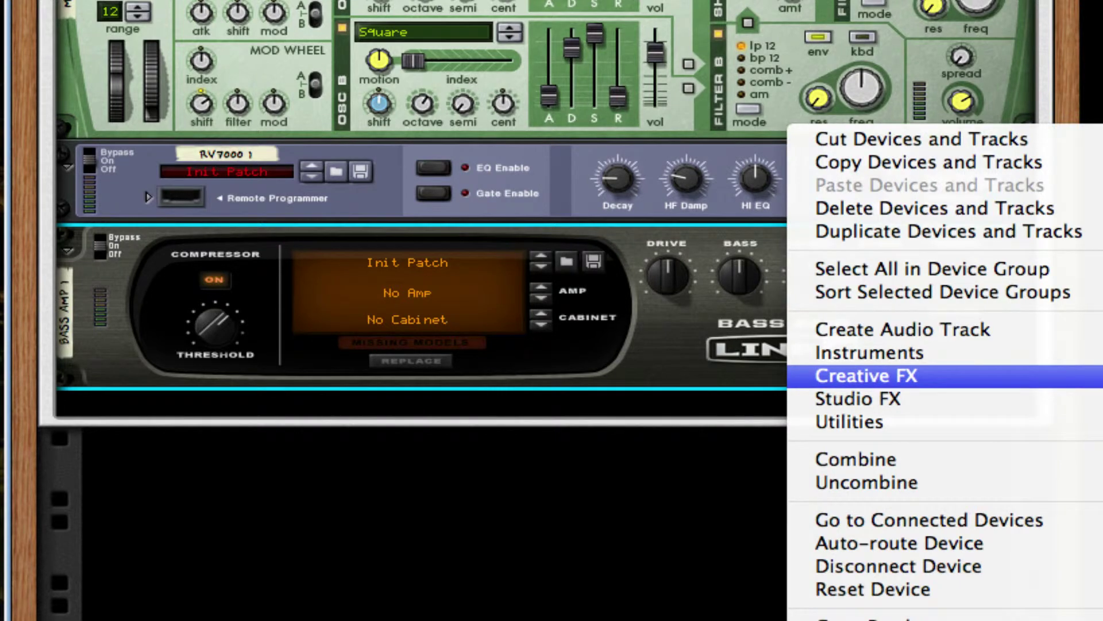
left_click(936, 383)
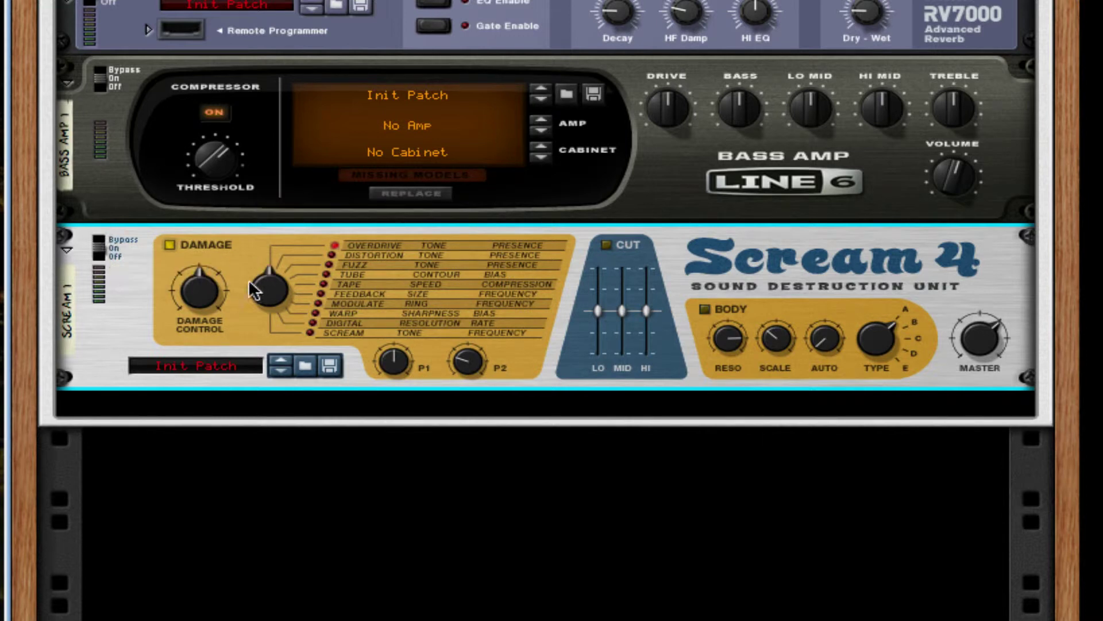
left_click_drag(195, 291, 194, 307)
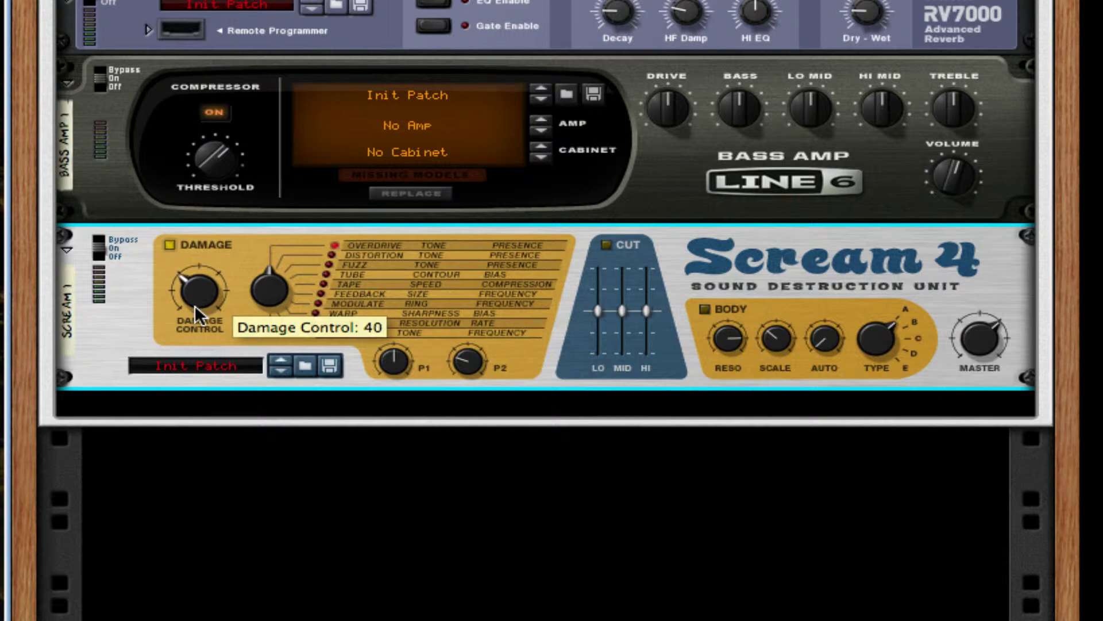
left_click_drag(268, 284, 268, 279)
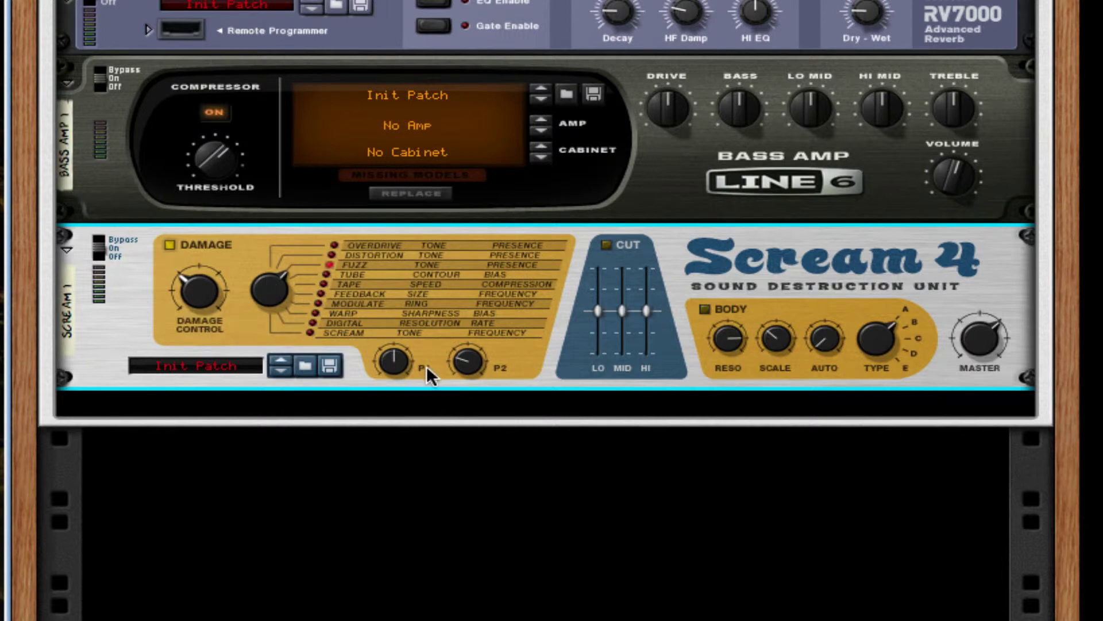
left_click_drag(393, 365, 490, 172)
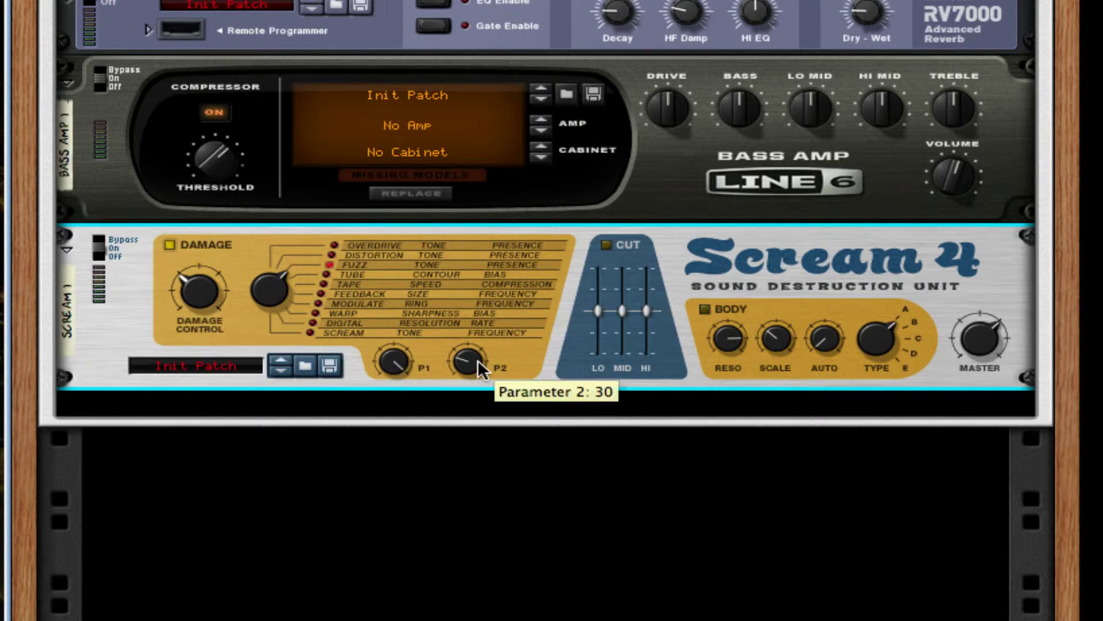
left_click_drag(478, 360, 475, 366)
Enable the Scream 4's Body section with scale and auto raised to about midway, and compare the sound with Body off and on
left_click(706, 307)
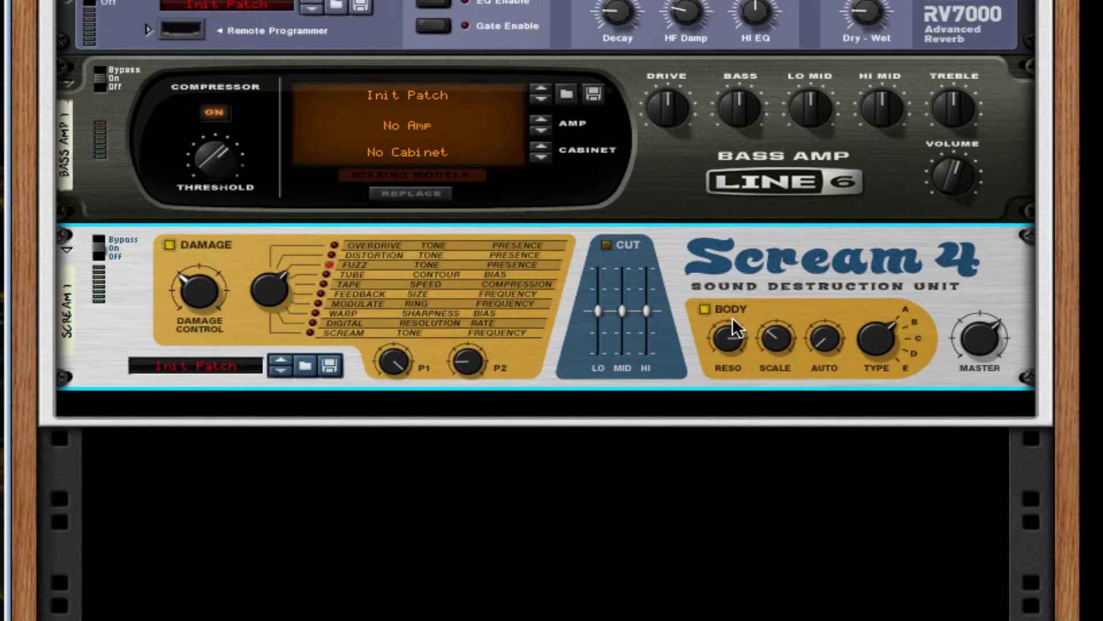
left_click_drag(783, 344, 788, 329)
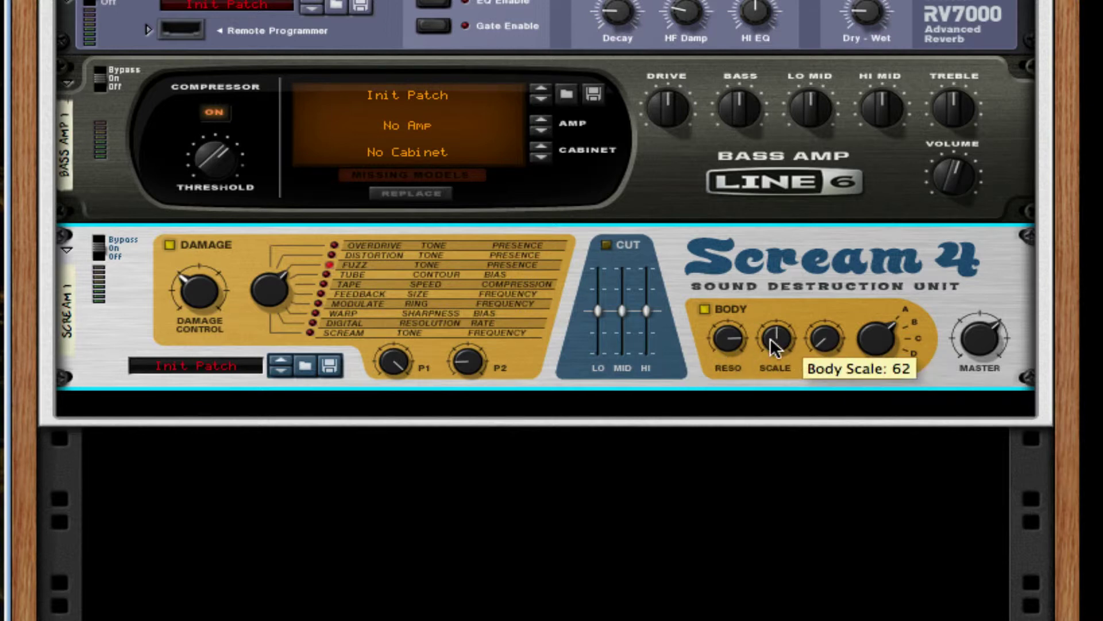
left_click_drag(769, 336, 853, 295)
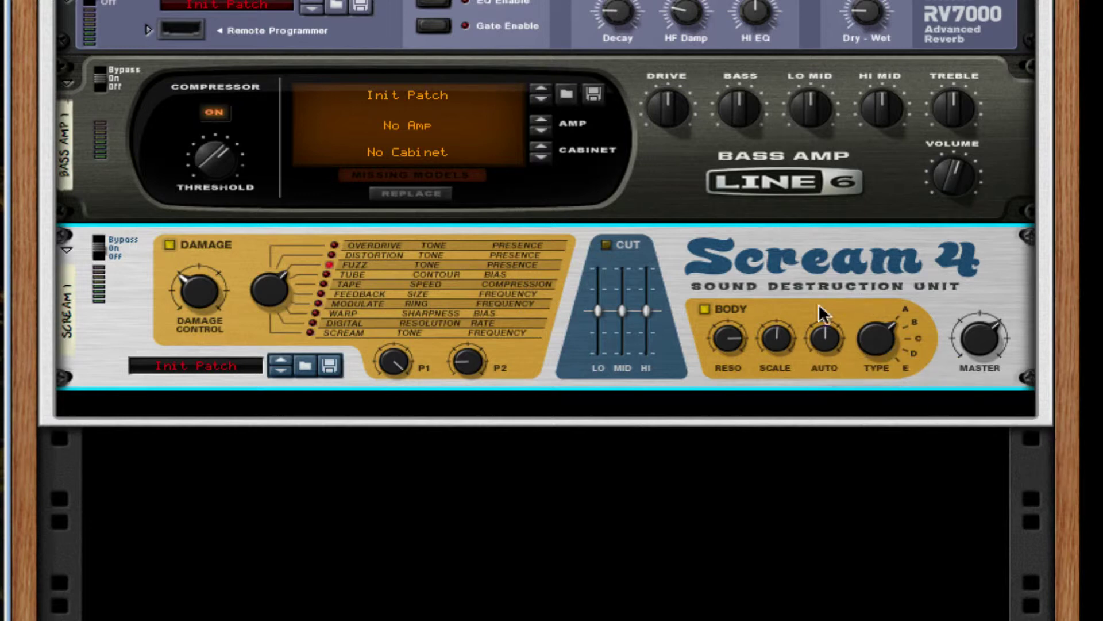
left_click(704, 310)
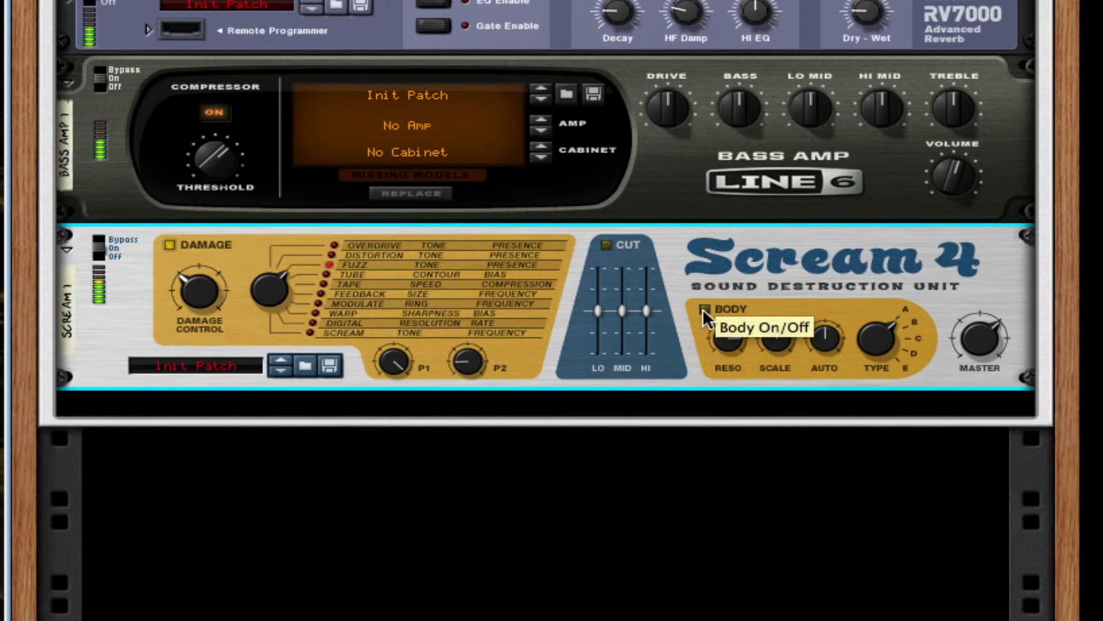
left_click(703, 310)
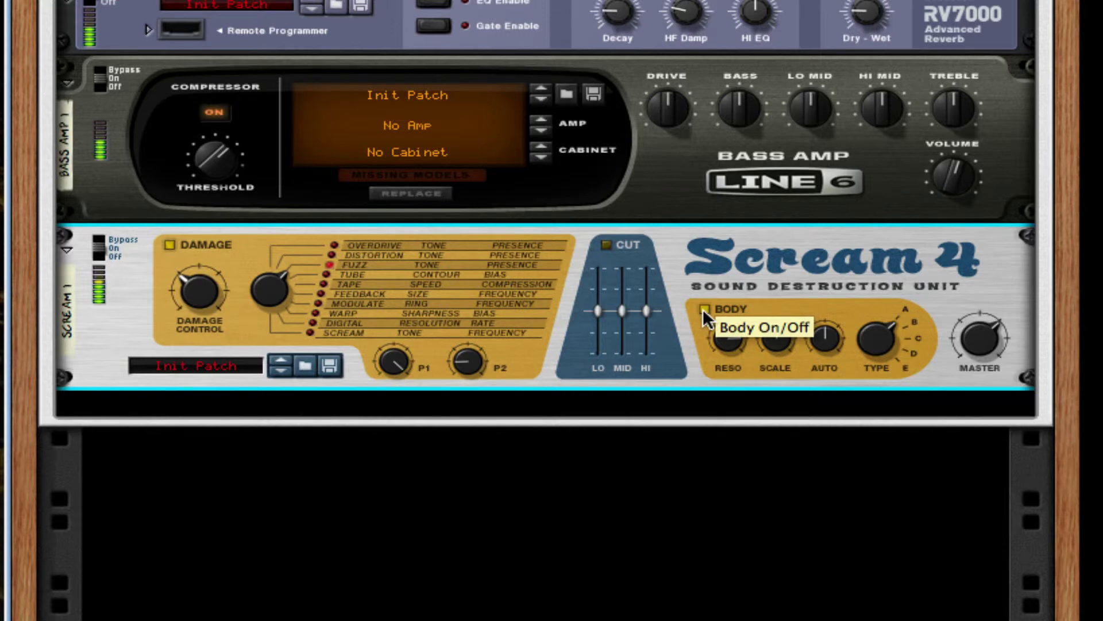